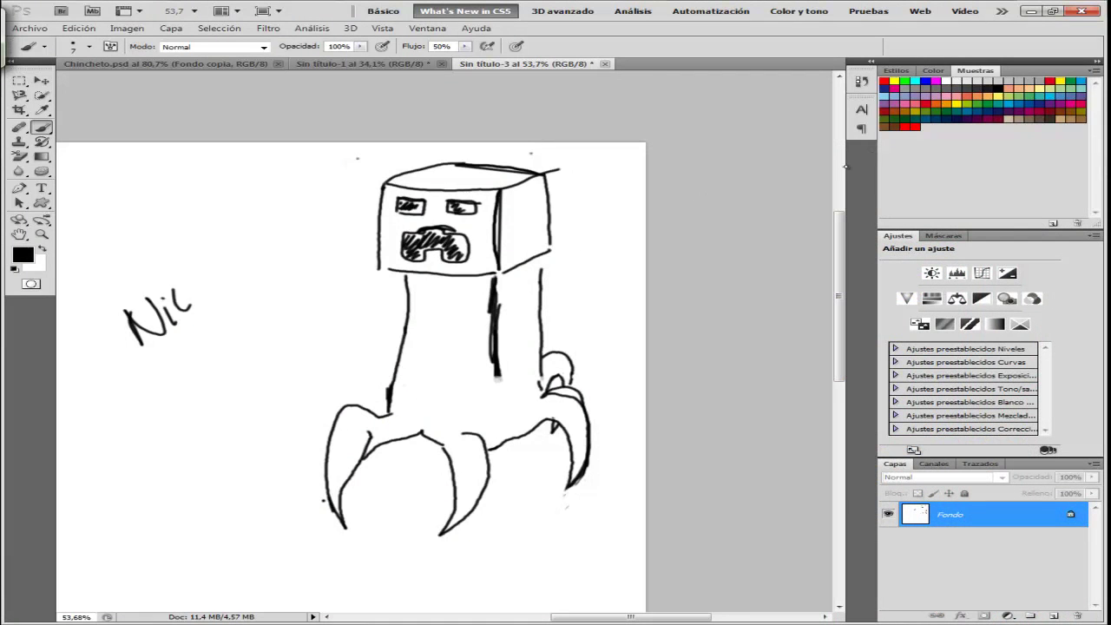
Step: Paint the left side of the creeper's front face, around the left eye, in dark green with the 7 px brush
left_click(1028, 82)
left_click(1071, 84)
scroll(403, 125, "up", 5, "alt")
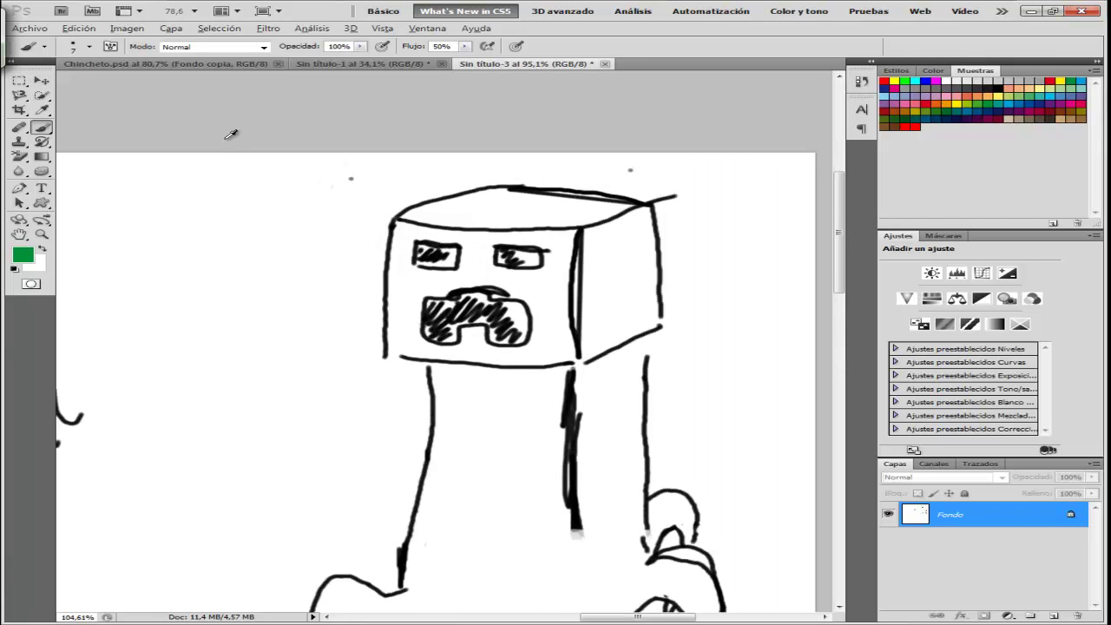
left_click_drag(658, 620, 671, 620)
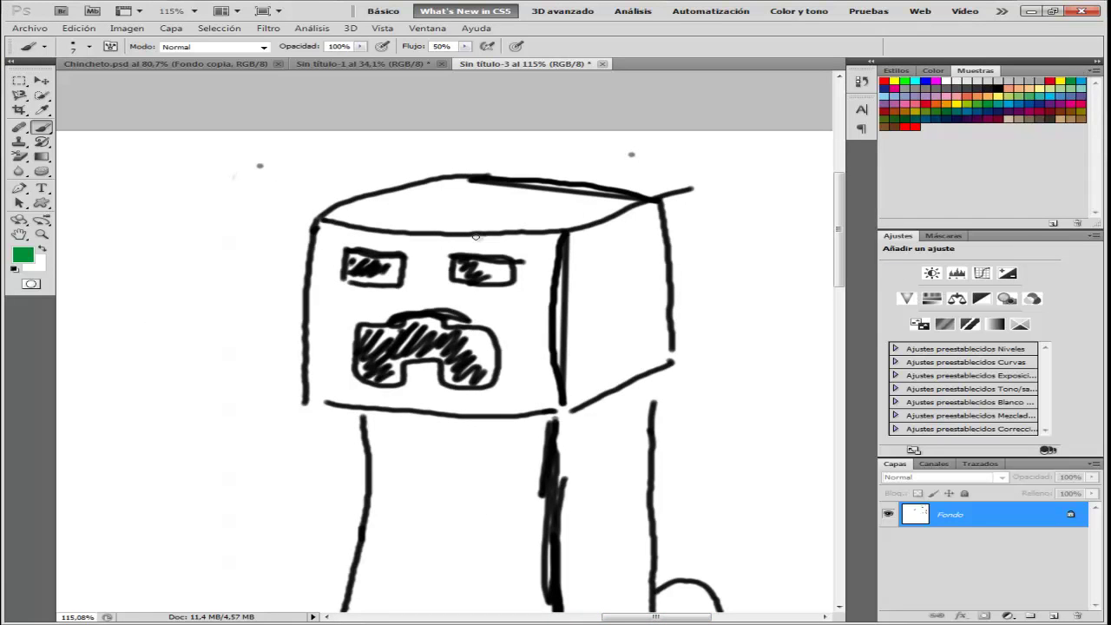
mouse_move(315, 304)
left_mouse_down()
mouse_move(325, 259)
mouse_move(331, 280)
mouse_move(339, 251)
mouse_move(339, 264)
mouse_move(335, 241)
mouse_move(327, 248)
mouse_move(323, 234)
mouse_move(314, 271)
left_mouse_up()
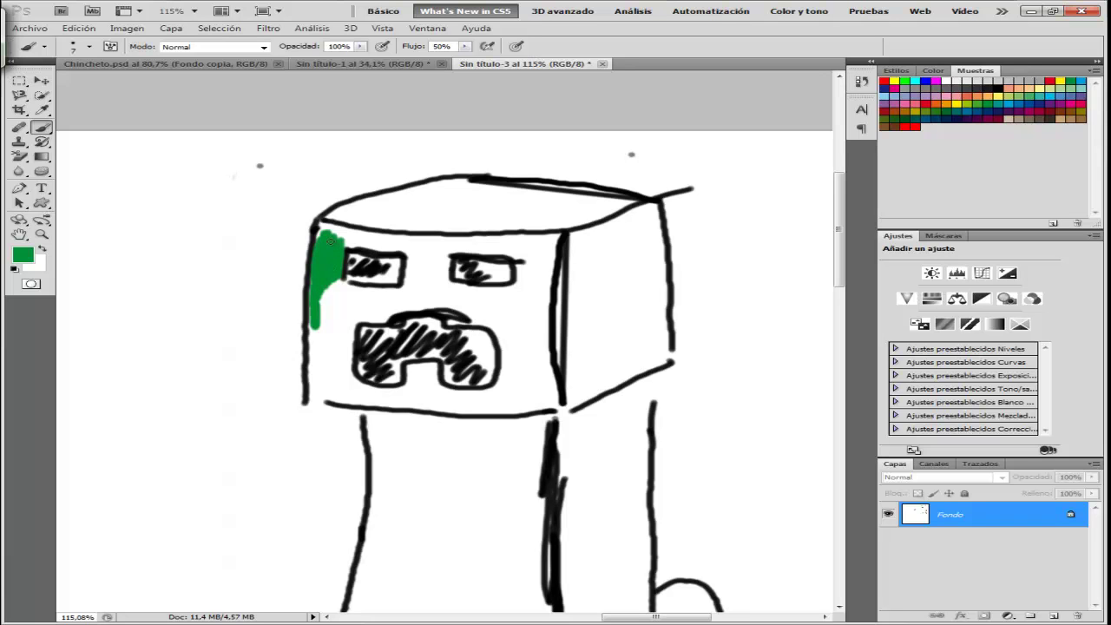
mouse_move(321, 275)
left_mouse_down()
mouse_move(316, 391)
mouse_move(312, 383)
mouse_move(323, 368)
mouse_move(335, 403)
mouse_move(338, 376)
mouse_move(346, 402)
mouse_move(342, 323)
mouse_move(337, 339)
mouse_move(325, 329)
mouse_move(321, 362)
mouse_move(332, 289)
mouse_move(355, 318)
left_mouse_up()
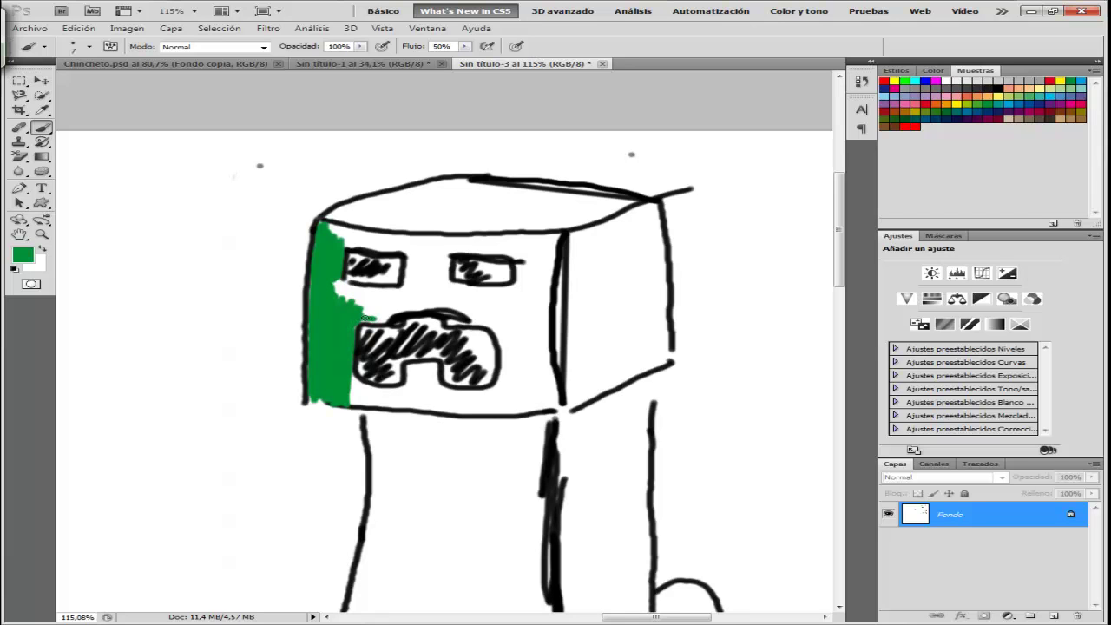
mouse_move(352, 322)
left_mouse_down()
mouse_move(369, 297)
mouse_move(383, 300)
mouse_move(380, 320)
mouse_move(411, 293)
mouse_move(386, 300)
mouse_move(339, 282)
left_mouse_up()
left_click_drag(398, 214, 402, 208)
key("ctrl+z")
mouse_move(337, 285)
left_mouse_down()
mouse_move(355, 311)
mouse_move(347, 292)
mouse_move(369, 298)
mouse_move(351, 288)
mouse_move(409, 296)
mouse_move(356, 311)
mouse_move(375, 298)
mouse_move(389, 312)
mouse_move(432, 302)
mouse_move(405, 294)
left_mouse_up()
mouse_move(352, 229)
left_mouse_down()
mouse_move(344, 245)
mouse_move(417, 243)
mouse_move(330, 227)
left_mouse_up()
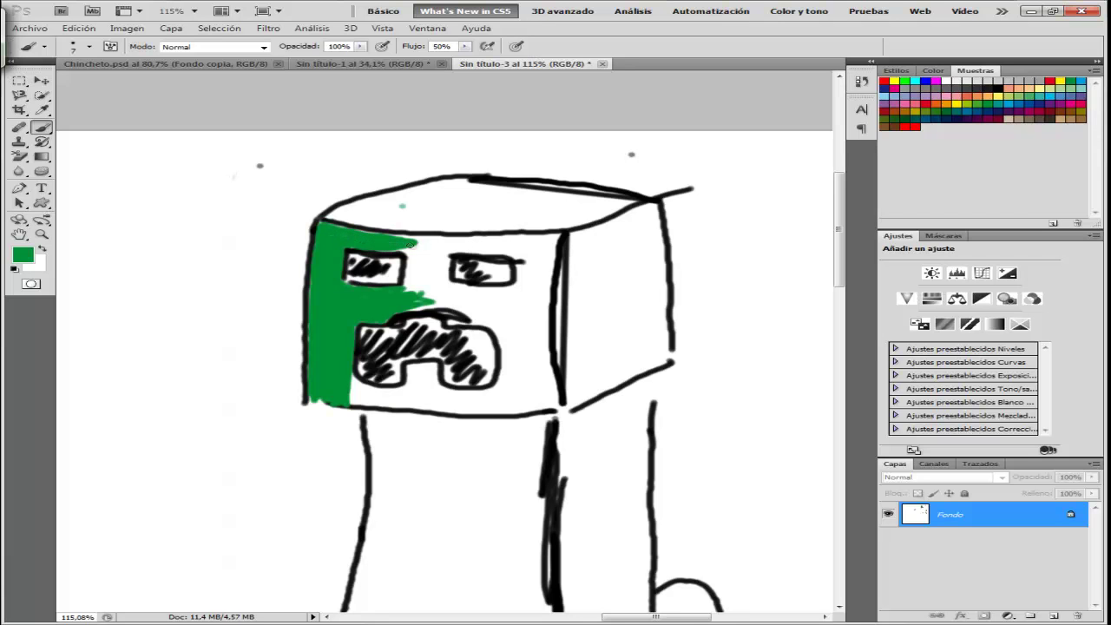
Step: Fill the rest of the front face with the same dark green, leaving the eyes and mouth unpainted
mouse_move(411, 249)
left_mouse_down()
mouse_move(405, 288)
mouse_move(419, 260)
mouse_move(419, 303)
mouse_move(434, 251)
mouse_move(433, 297)
mouse_move(442, 257)
mouse_move(442, 292)
mouse_move(405, 309)
mouse_move(442, 306)
mouse_move(470, 319)
mouse_move(441, 306)
left_mouse_up()
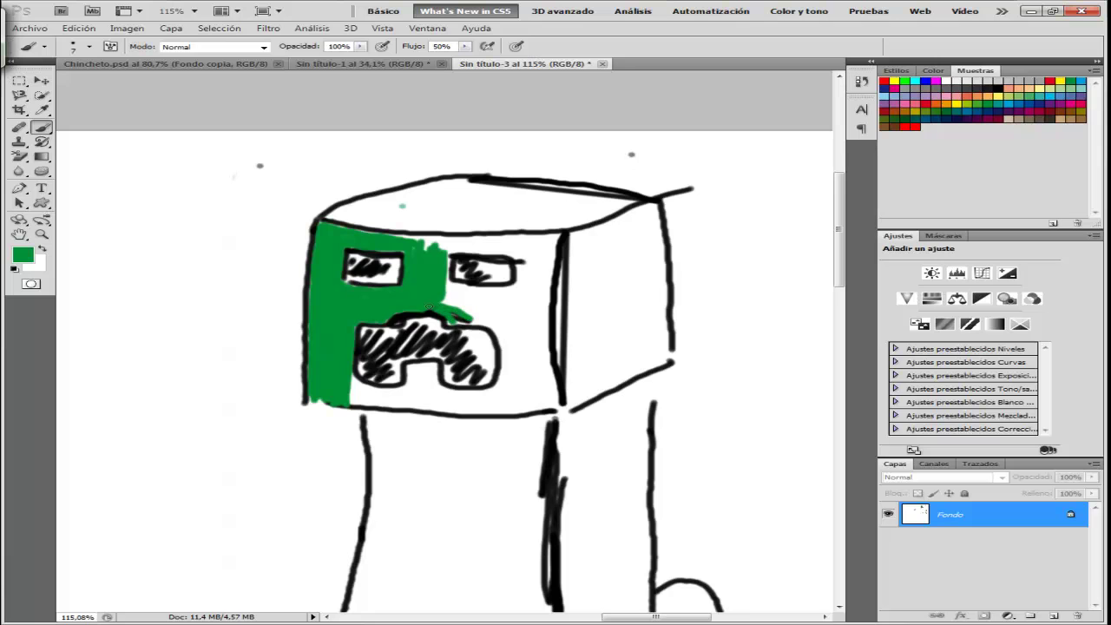
mouse_move(467, 316)
left_mouse_down()
mouse_move(476, 299)
mouse_move(528, 315)
mouse_move(535, 269)
mouse_move(538, 343)
mouse_move(554, 241)
mouse_move(548, 256)
left_mouse_up()
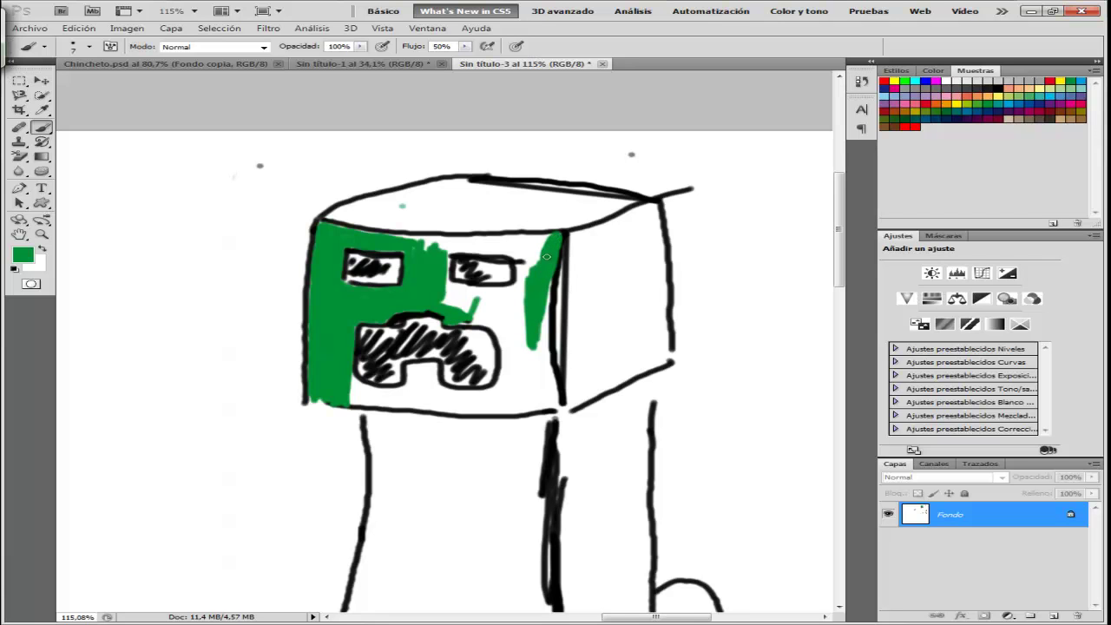
mouse_move(427, 245)
left_mouse_down()
mouse_move(399, 235)
mouse_move(443, 244)
mouse_move(427, 250)
mouse_move(444, 249)
mouse_move(428, 238)
mouse_move(446, 250)
mouse_move(462, 238)
mouse_move(447, 243)
mouse_move(507, 242)
mouse_move(466, 237)
mouse_move(515, 237)
left_mouse_up()
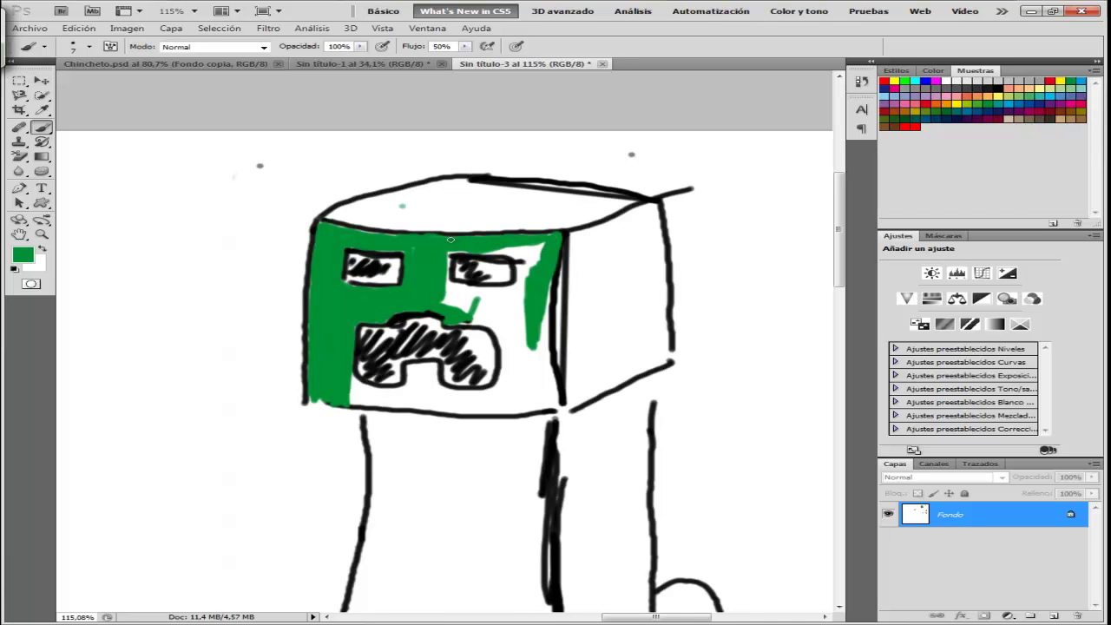
mouse_move(532, 305)
left_mouse_down()
mouse_move(538, 380)
mouse_move(534, 323)
mouse_move(546, 283)
mouse_move(535, 307)
mouse_move(552, 407)
left_mouse_up()
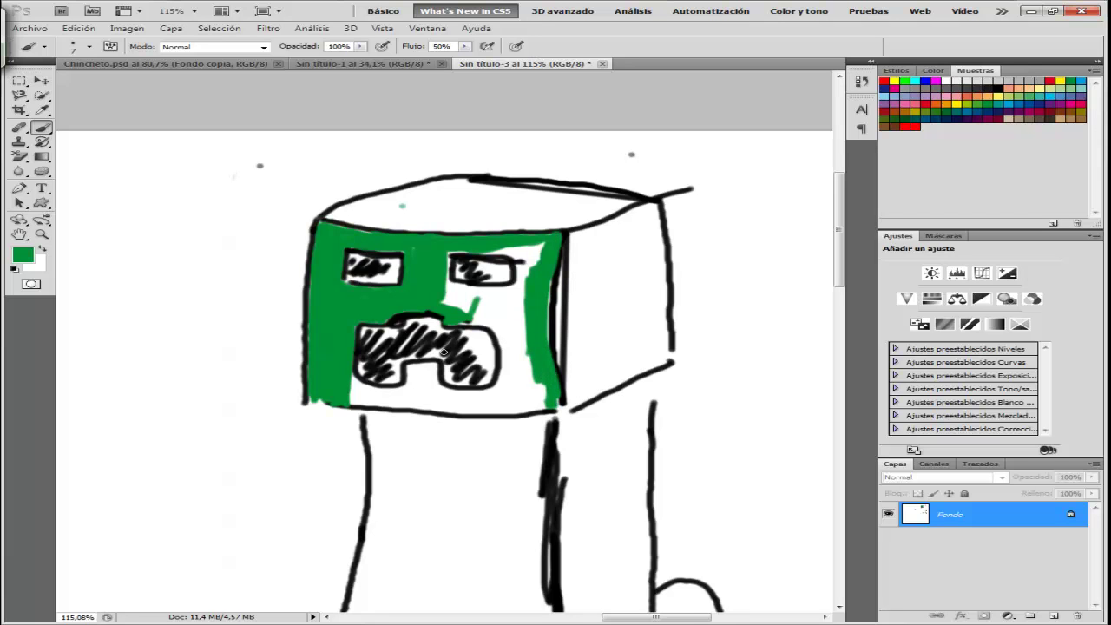
mouse_move(362, 406)
left_mouse_down()
mouse_move(480, 407)
mouse_move(493, 382)
mouse_move(503, 393)
mouse_move(490, 402)
mouse_move(515, 384)
mouse_move(492, 411)
mouse_move(544, 385)
mouse_move(544, 406)
mouse_move(436, 408)
mouse_move(521, 411)
mouse_move(453, 397)
mouse_move(489, 388)
mouse_move(446, 393)
mouse_move(432, 367)
mouse_move(434, 386)
mouse_move(453, 388)
mouse_move(431, 366)
mouse_move(409, 367)
mouse_move(425, 394)
left_mouse_up()
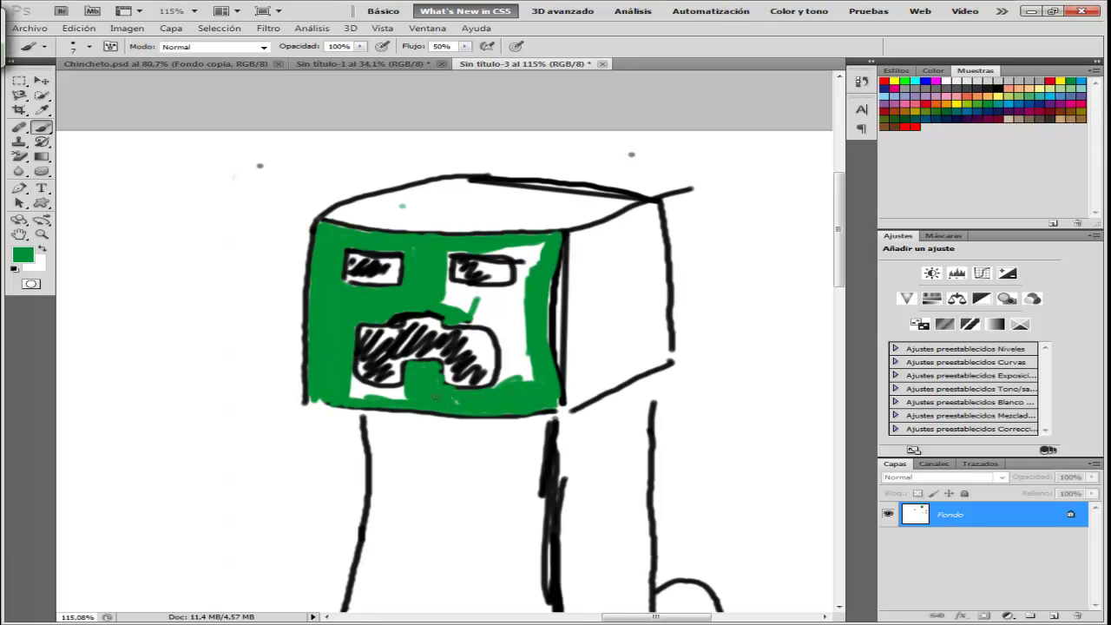
mouse_move(356, 389)
left_mouse_down()
mouse_move(345, 386)
mouse_move(405, 390)
mouse_move(352, 389)
left_mouse_up()
mouse_move(535, 303)
left_mouse_down()
mouse_move(522, 328)
mouse_move(505, 377)
left_mouse_up()
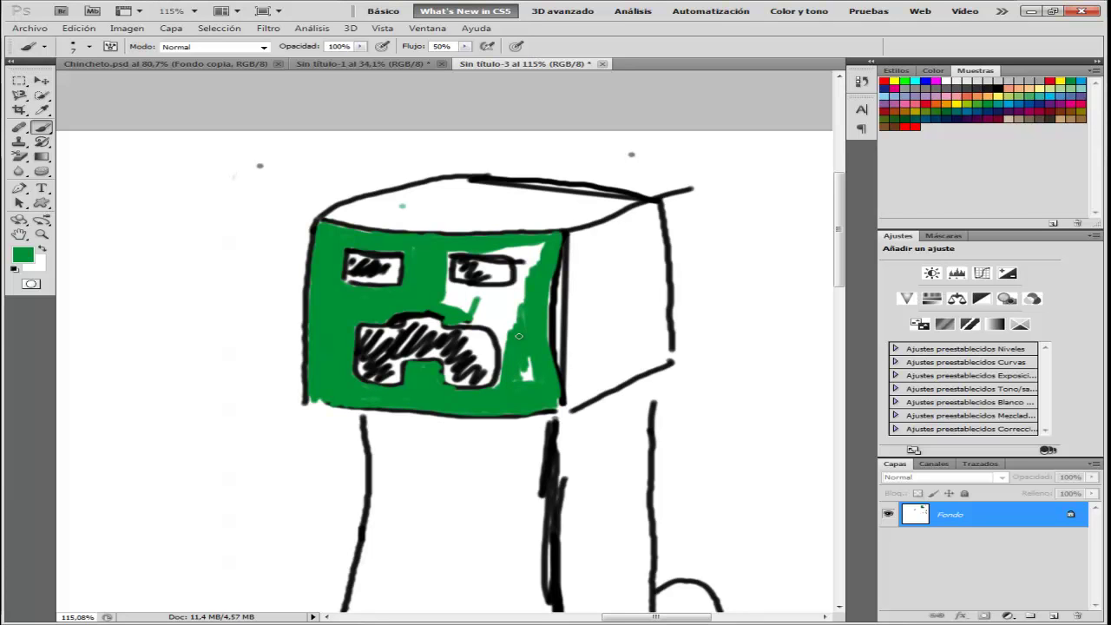
mouse_move(508, 292)
left_mouse_down()
mouse_move(445, 291)
mouse_move(449, 257)
mouse_move(525, 242)
mouse_move(516, 253)
mouse_move(529, 276)
mouse_move(523, 288)
mouse_move(522, 251)
mouse_move(523, 275)
mouse_move(501, 313)
mouse_move(495, 295)
mouse_move(452, 287)
mouse_move(490, 295)
mouse_move(480, 305)
mouse_move(441, 284)
mouse_move(447, 306)
mouse_move(449, 291)
mouse_move(469, 308)
mouse_move(481, 298)
mouse_move(478, 316)
mouse_move(487, 294)
mouse_move(497, 316)
mouse_move(475, 303)
mouse_move(467, 321)
mouse_move(494, 316)
mouse_move(501, 342)
mouse_move(487, 318)
mouse_move(501, 332)
mouse_move(519, 302)
left_mouse_up()
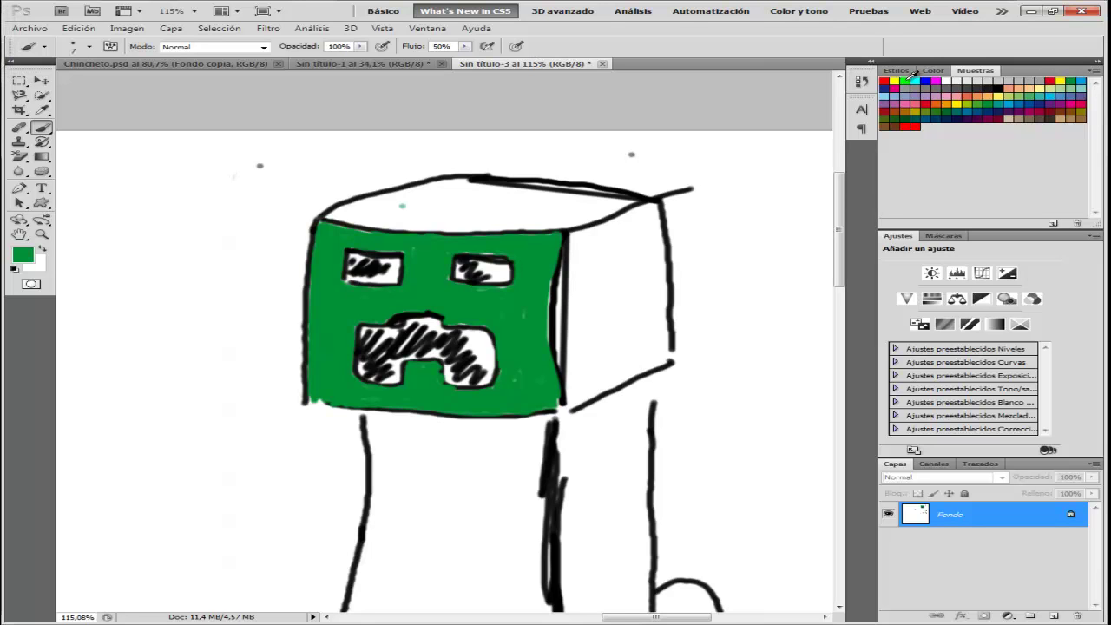
Step: Paint the mouth's left and upper edge in medium green and fill the rest of it with yellow-green
left_click(974, 104)
mouse_move(369, 340)
left_mouse_down()
mouse_move(371, 380)
mouse_move(366, 342)
mouse_move(371, 359)
left_mouse_up()
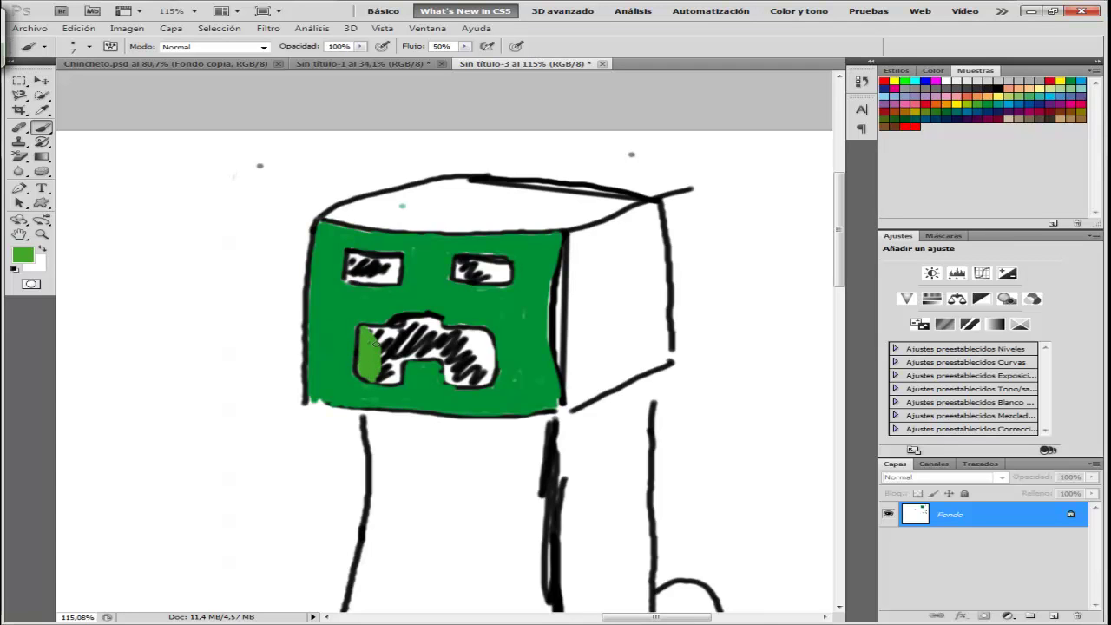
mouse_move(396, 343)
left_mouse_down()
mouse_move(493, 342)
mouse_move(459, 334)
left_mouse_up()
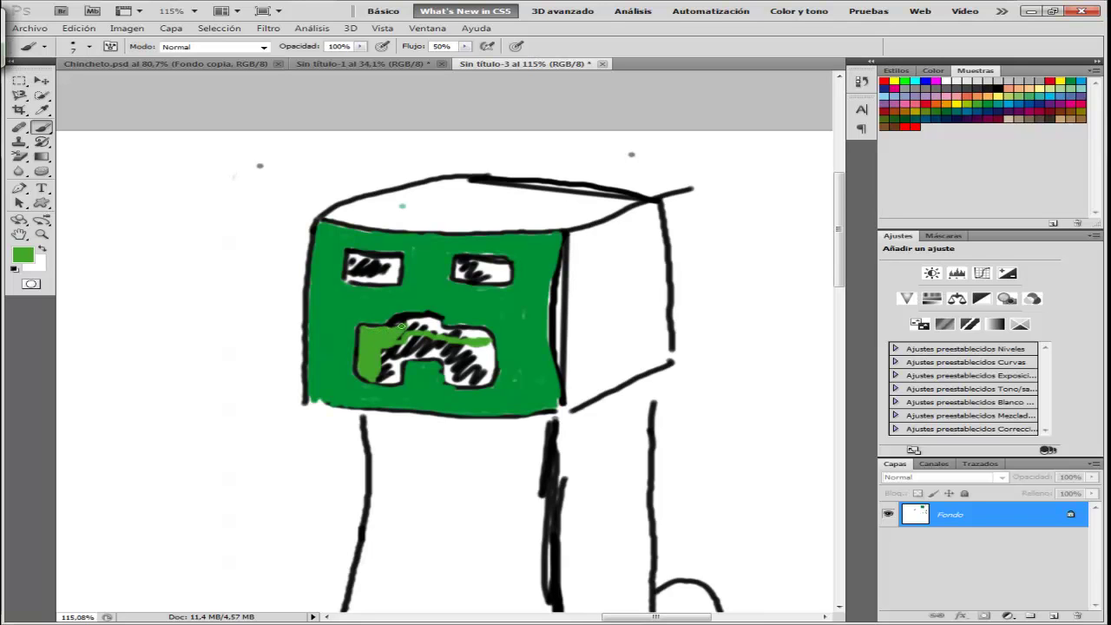
left_click_drag(395, 339, 436, 320)
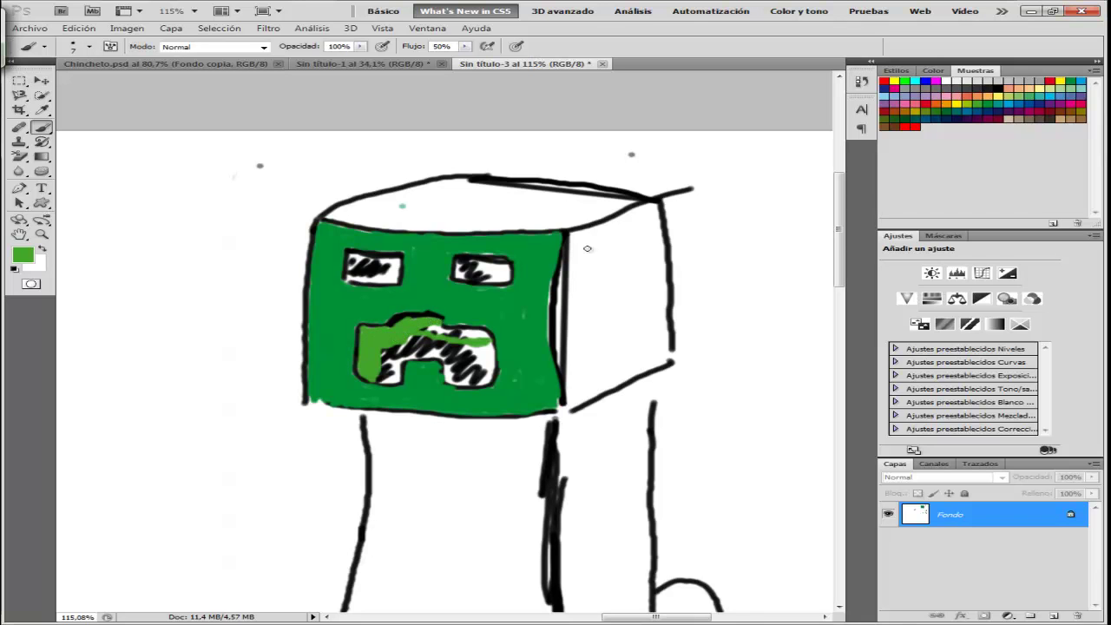
left_click(978, 101)
mouse_move(388, 360)
left_mouse_down()
mouse_move(383, 370)
mouse_move(399, 345)
mouse_move(438, 330)
mouse_move(394, 352)
mouse_move(387, 379)
mouse_move(431, 345)
mouse_move(424, 356)
mouse_move(438, 353)
mouse_move(452, 373)
mouse_move(469, 369)
mouse_move(479, 348)
mouse_move(438, 336)
mouse_move(452, 334)
mouse_move(483, 352)
mouse_move(484, 369)
mouse_move(491, 359)
mouse_move(464, 378)
mouse_move(487, 377)
mouse_move(492, 351)
mouse_move(446, 344)
mouse_move(465, 358)
left_mouse_up()
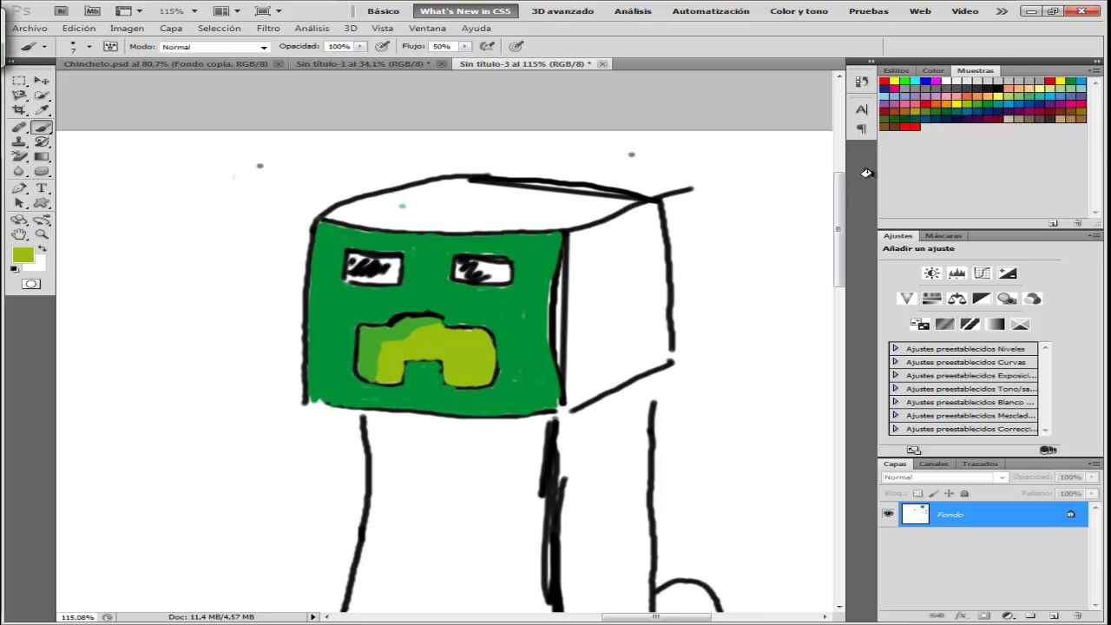
Step: Outline the boundary between the two greens inside the mouth in black with a 3 px brush
left_click(998, 87)
left_click(89, 46)
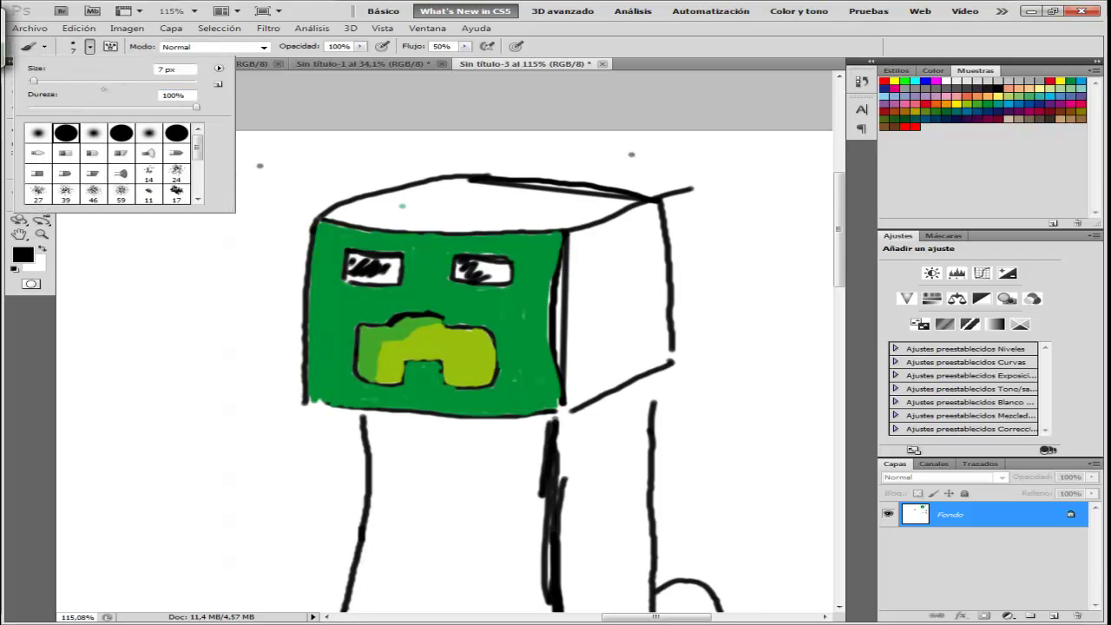
left_click_drag(34, 80, 32, 79)
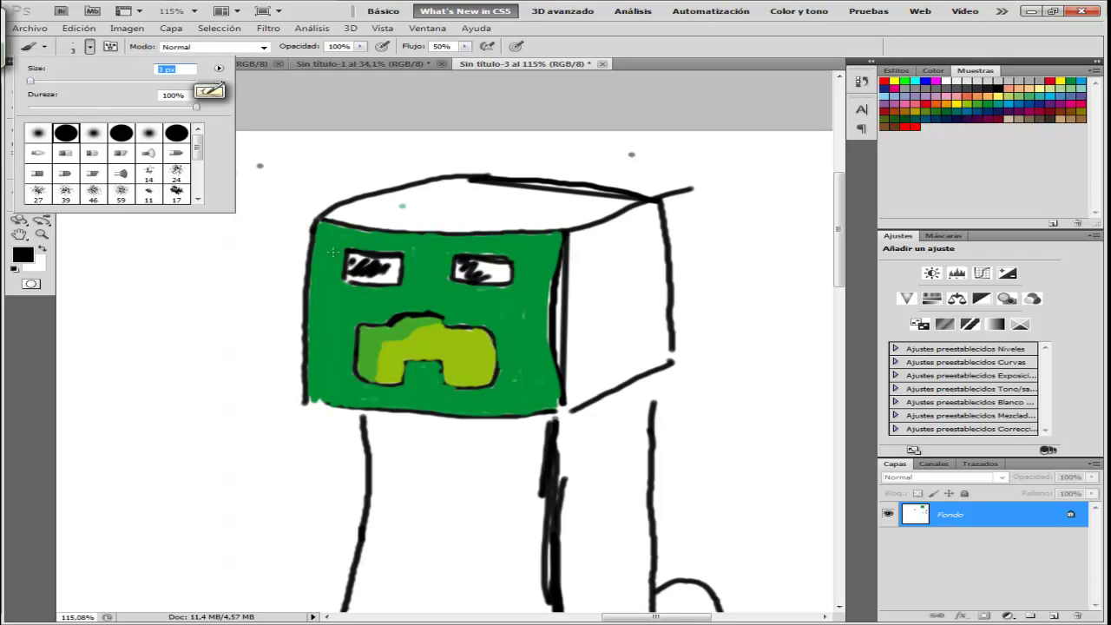
left_click(383, 349)
left_click_drag(382, 348, 377, 378)
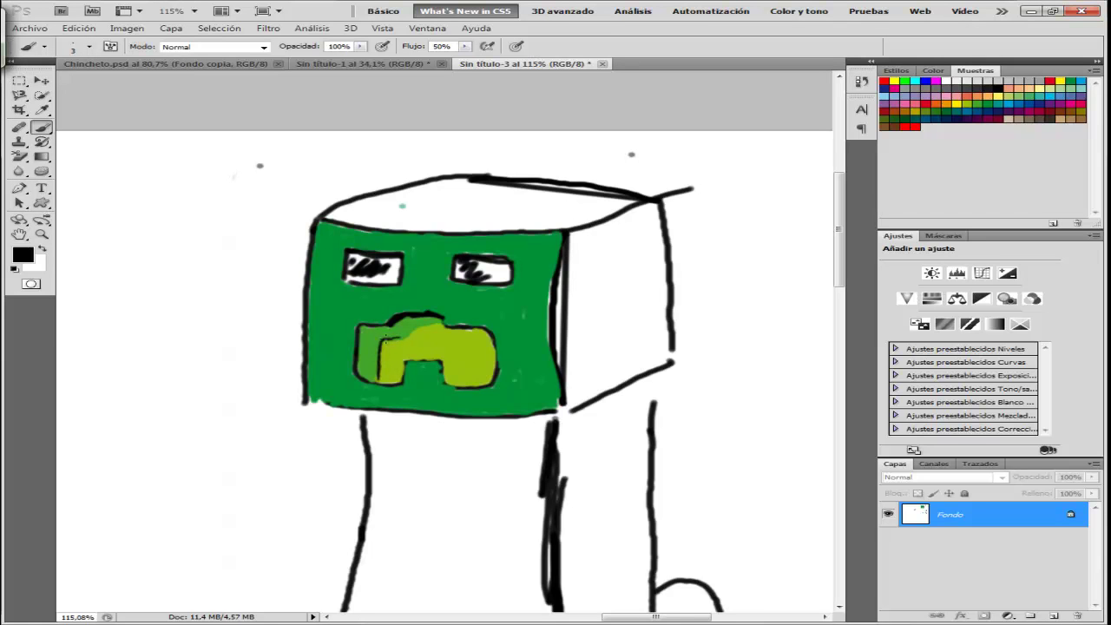
left_click_drag(407, 333, 418, 329)
Step: Cover the stray black line inside the mouth with yellow-green using a 7 px brush
left_click(977, 98)
left_click(90, 46)
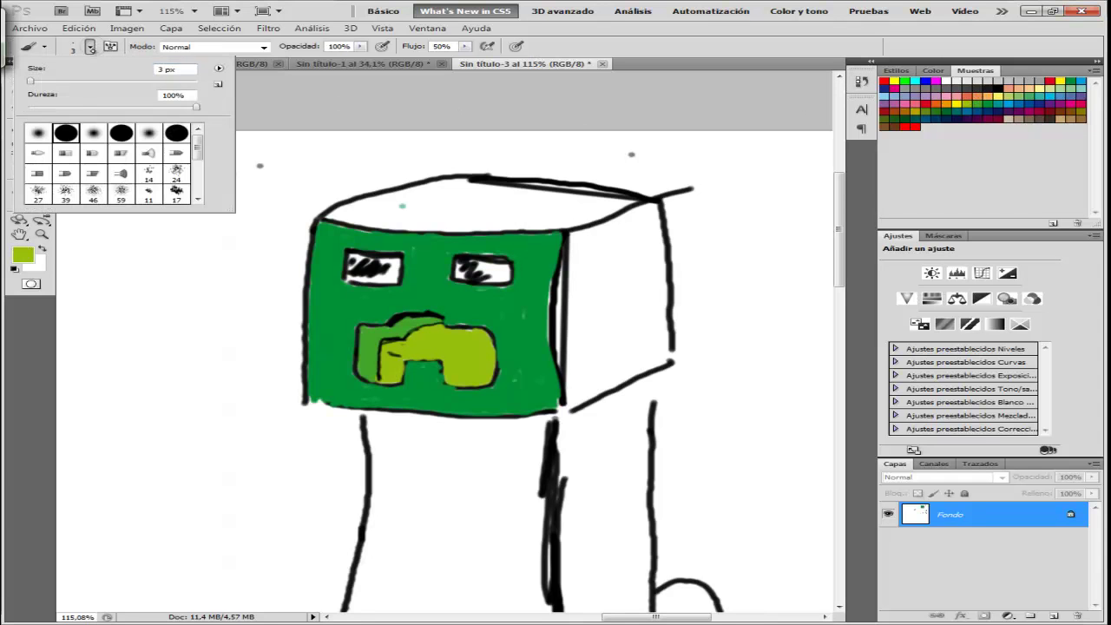
left_click_drag(32, 80, 34, 81)
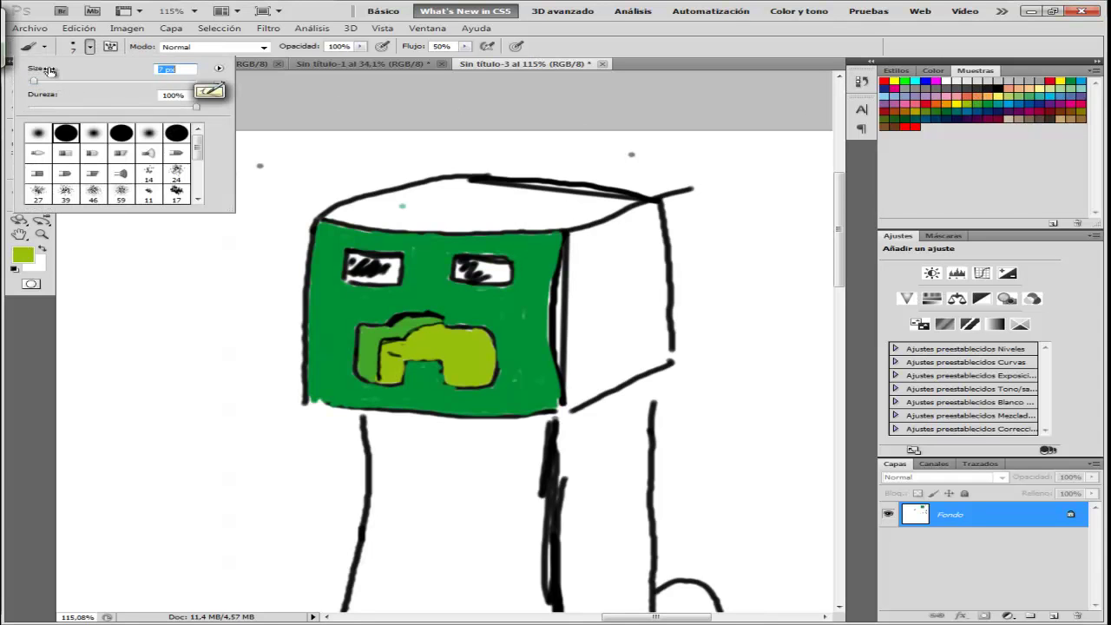
left_click(403, 347)
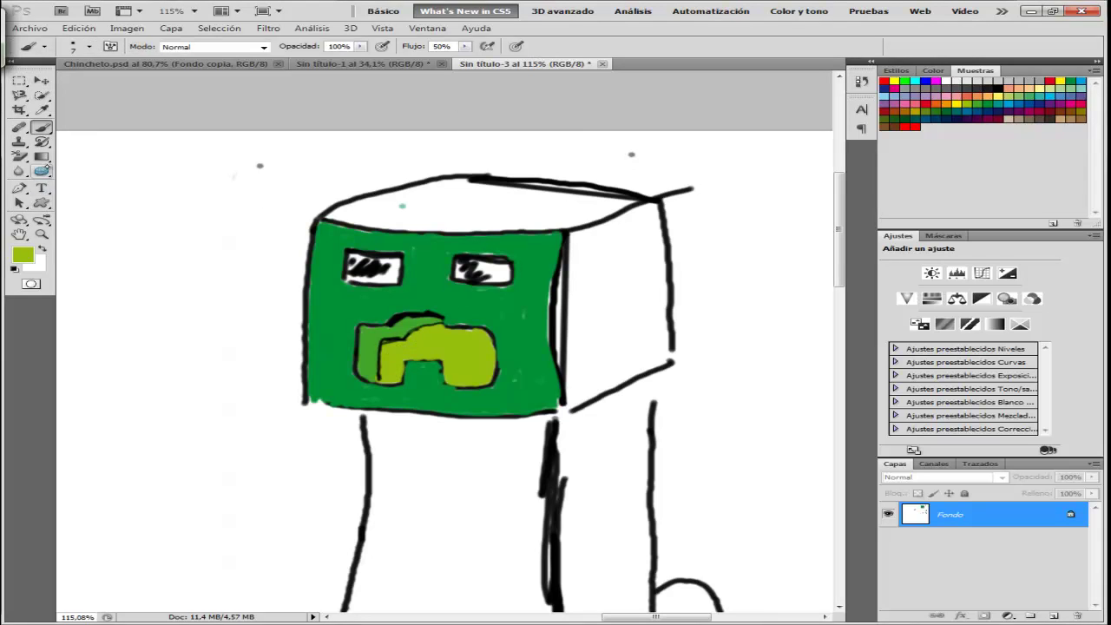
Step: Sample the mouth's medium green and paint the upper-left corner of both eyes with it
left_click(41, 110)
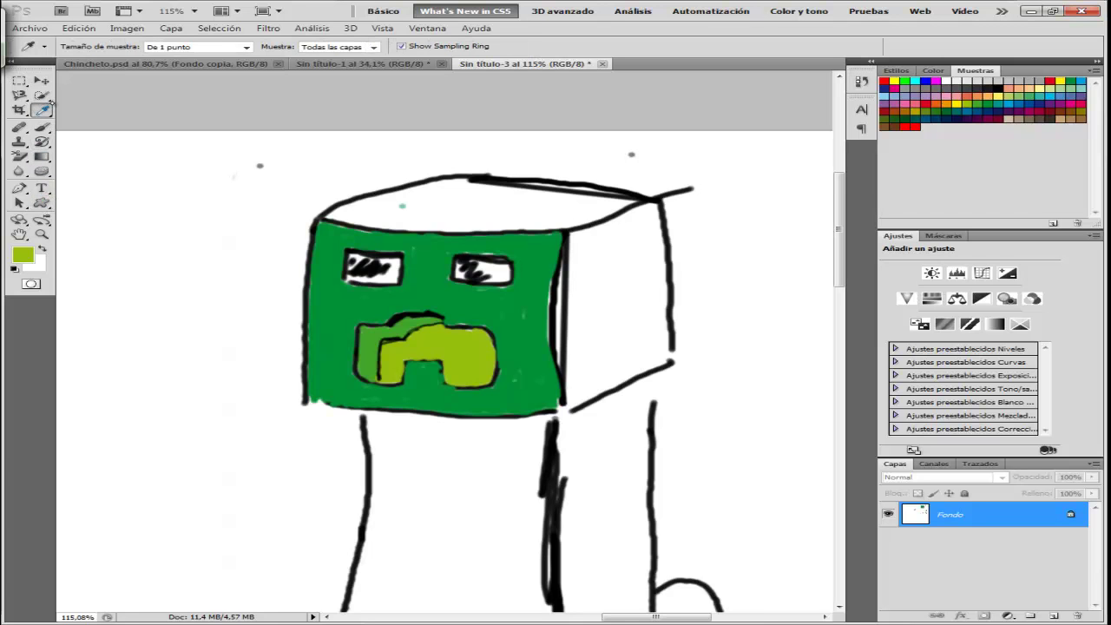
left_click(375, 339)
left_click(41, 127)
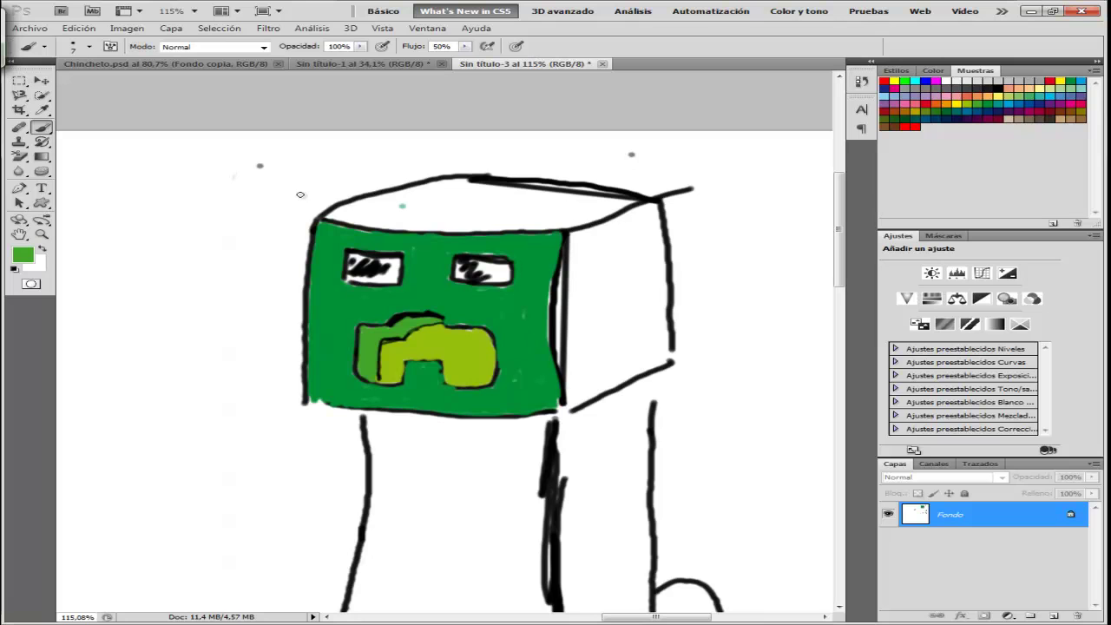
left_click_drag(353, 261, 351, 270)
mouse_move(465, 259)
left_mouse_down()
mouse_move(461, 268)
mouse_move(480, 264)
left_mouse_up()
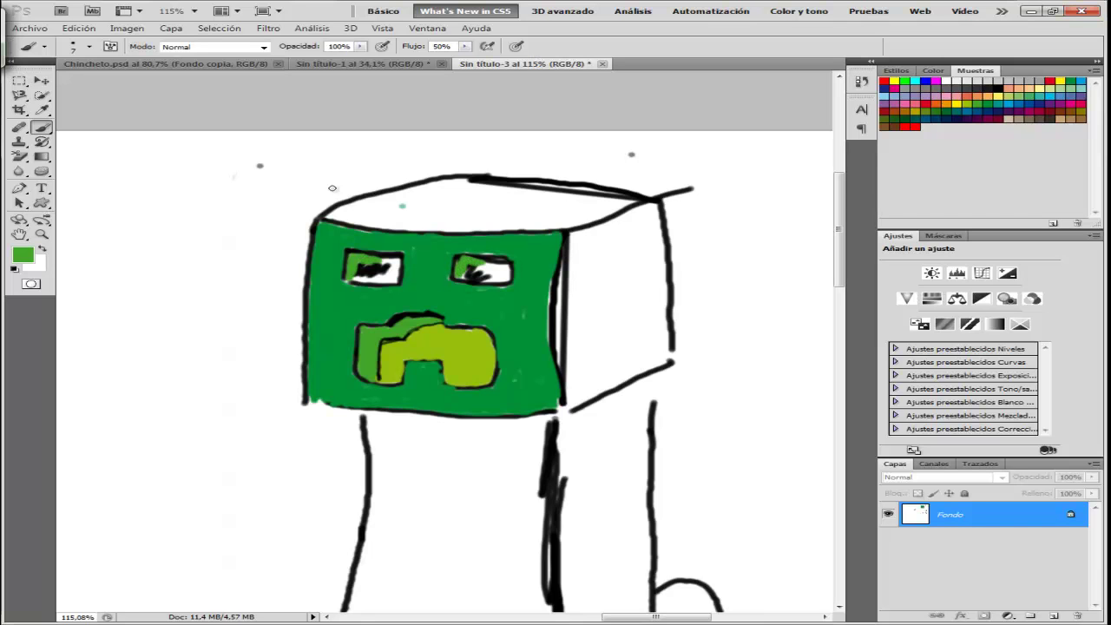
Step: Sample the mouth's yellow-green and fill the remaining area of both eyes with it
left_click(41, 109)
left_click(418, 332)
left_click(41, 127)
mouse_move(387, 258)
left_mouse_down()
mouse_move(397, 267)
mouse_move(361, 260)
mouse_move(370, 274)
mouse_move(389, 263)
mouse_move(371, 279)
left_mouse_up()
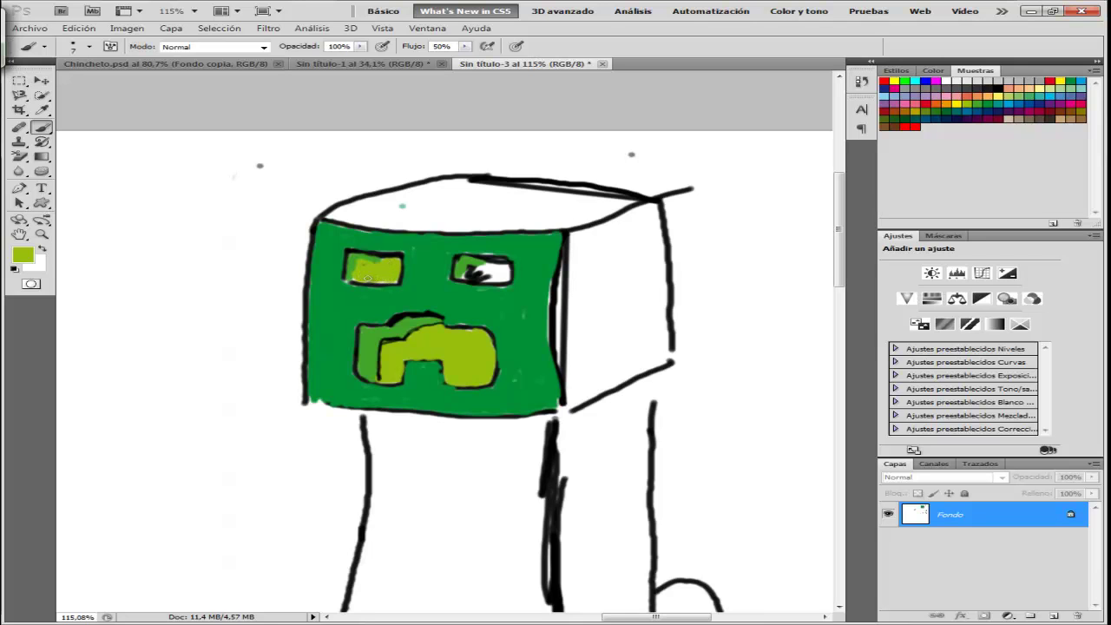
mouse_move(473, 274)
left_mouse_down()
mouse_move(505, 270)
mouse_move(479, 272)
mouse_move(489, 266)
mouse_move(497, 278)
left_mouse_up()
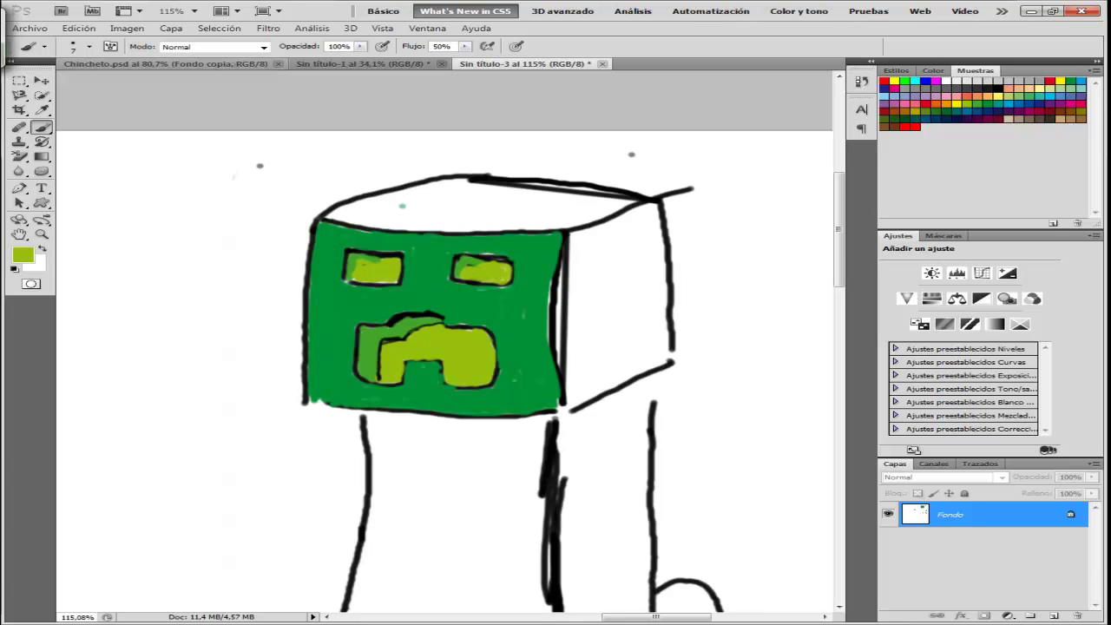
Step: Outline the boundary between the two greens in both eyes in black with a 3 px brush
left_click(88, 46)
double_click(171, 66)
type("3")
key("Return")
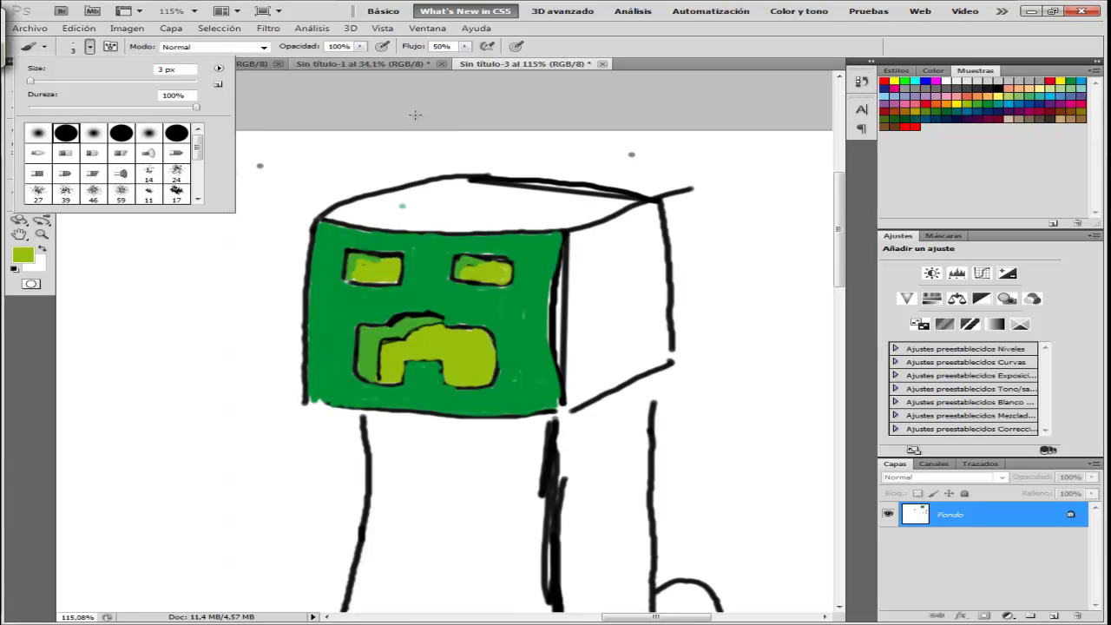
left_click(1004, 81)
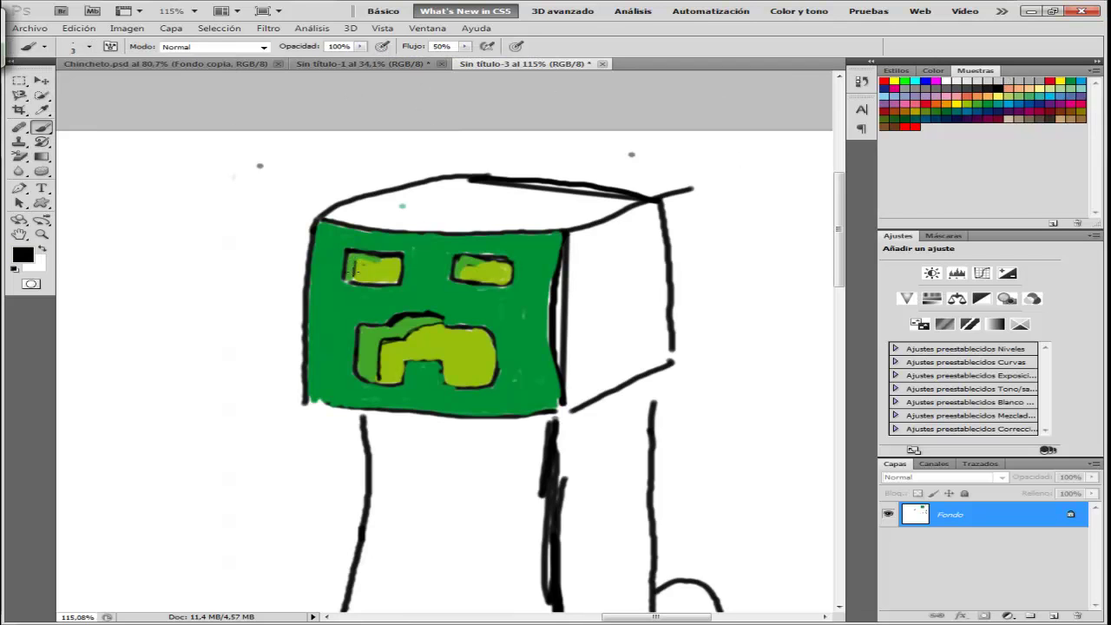
left_click_drag(378, 258, 360, 259)
Step: Shade the left edge of the front face in medium green with an 11 px brush at 28% opacity
left_click(979, 97)
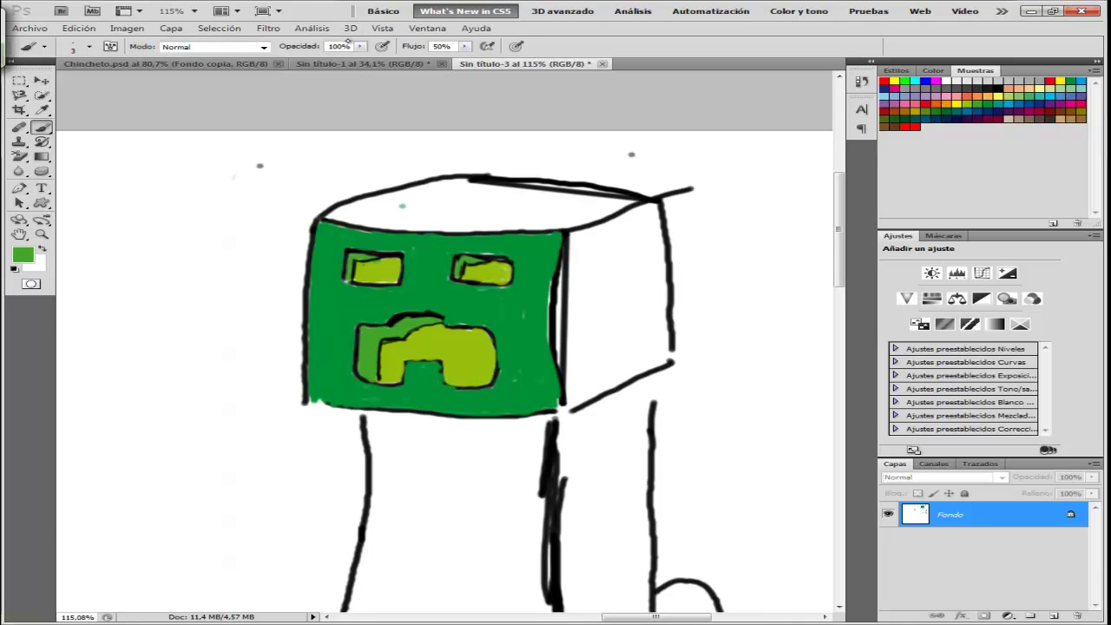
left_click(360, 46)
left_click_drag(318, 65, 297, 58)
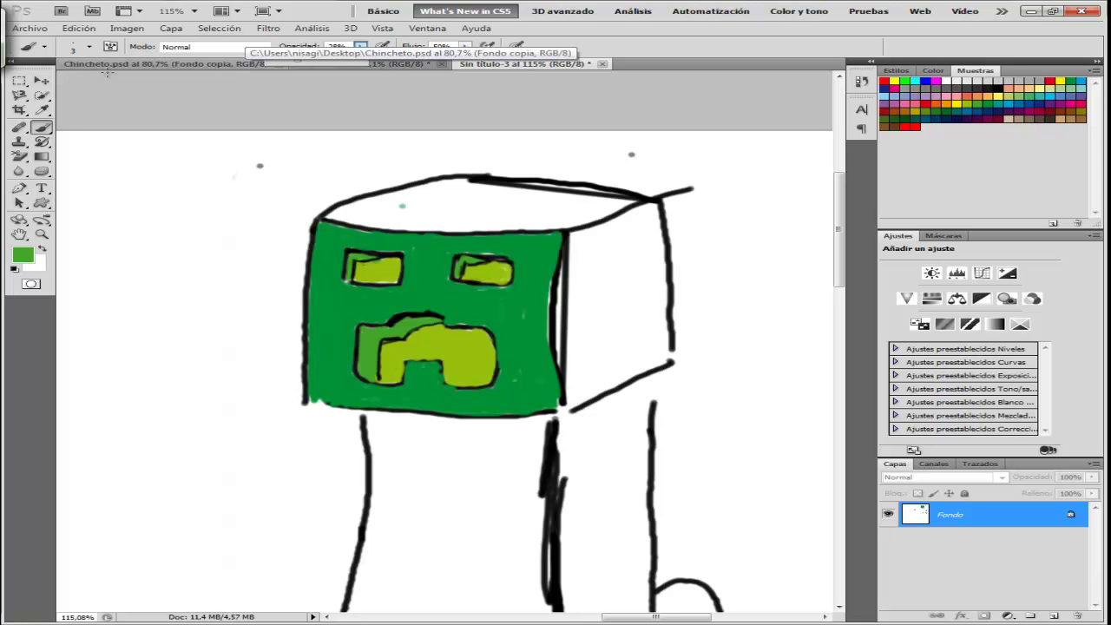
left_click(89, 46)
left_click_drag(67, 81, 39, 82)
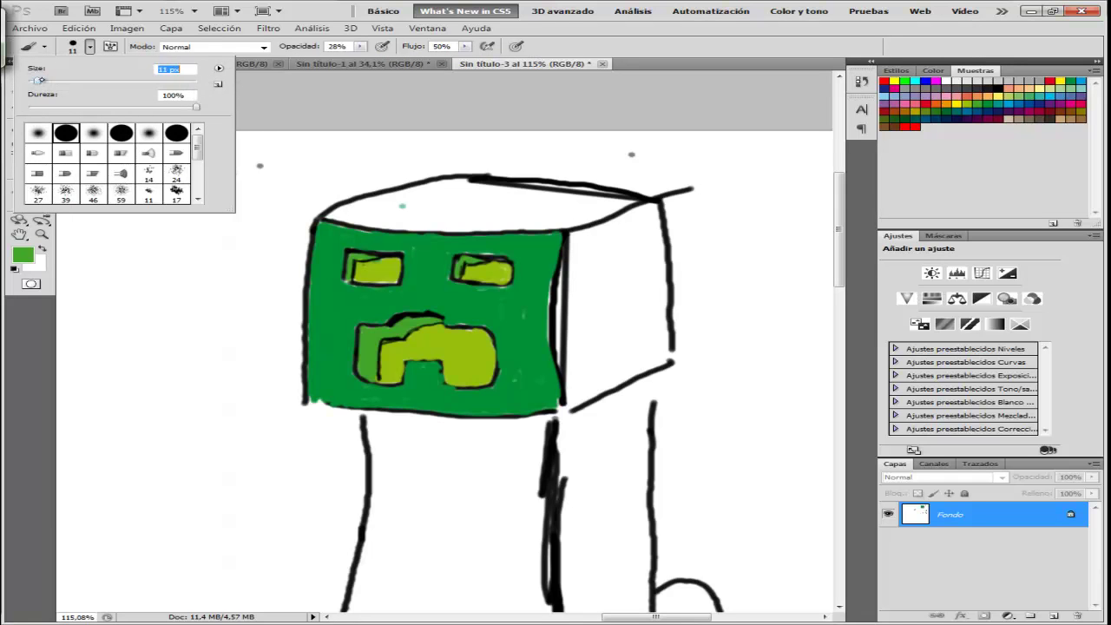
left_click(299, 209)
mouse_move(324, 227)
left_mouse_down()
mouse_move(322, 324)
mouse_move(327, 307)
mouse_move(333, 328)
mouse_move(321, 285)
mouse_move(319, 391)
mouse_move(346, 344)
mouse_move(343, 289)
mouse_move(329, 345)
mouse_move(335, 234)
mouse_move(338, 245)
mouse_move(421, 248)
mouse_move(356, 226)
mouse_move(431, 245)
mouse_move(387, 241)
mouse_move(395, 245)
mouse_move(482, 243)
mouse_move(432, 239)
mouse_move(447, 243)
mouse_move(421, 252)
mouse_move(408, 277)
mouse_move(426, 262)
mouse_move(422, 270)
mouse_move(395, 303)
mouse_move(411, 258)
mouse_move(388, 307)
mouse_move(347, 313)
mouse_move(354, 305)
mouse_move(375, 322)
mouse_move(427, 283)
mouse_move(352, 316)
mouse_move(342, 374)
left_mouse_up()
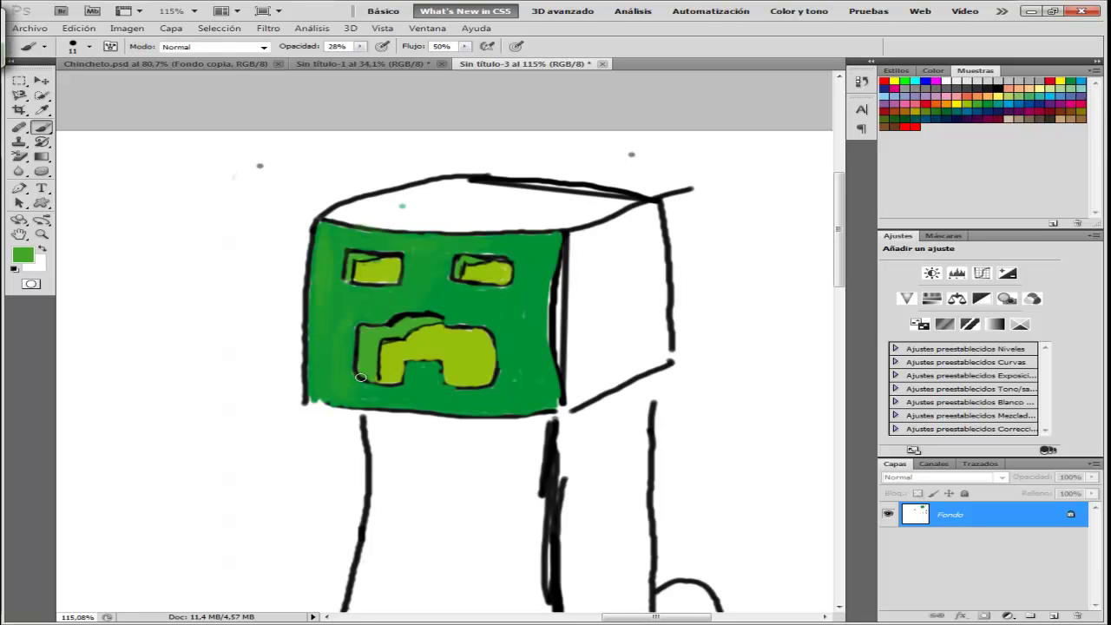
Step: Draw a thin diagonal crack across the creeper's front face in black with a 1 px brush at 28% opacity
left_click(89, 46)
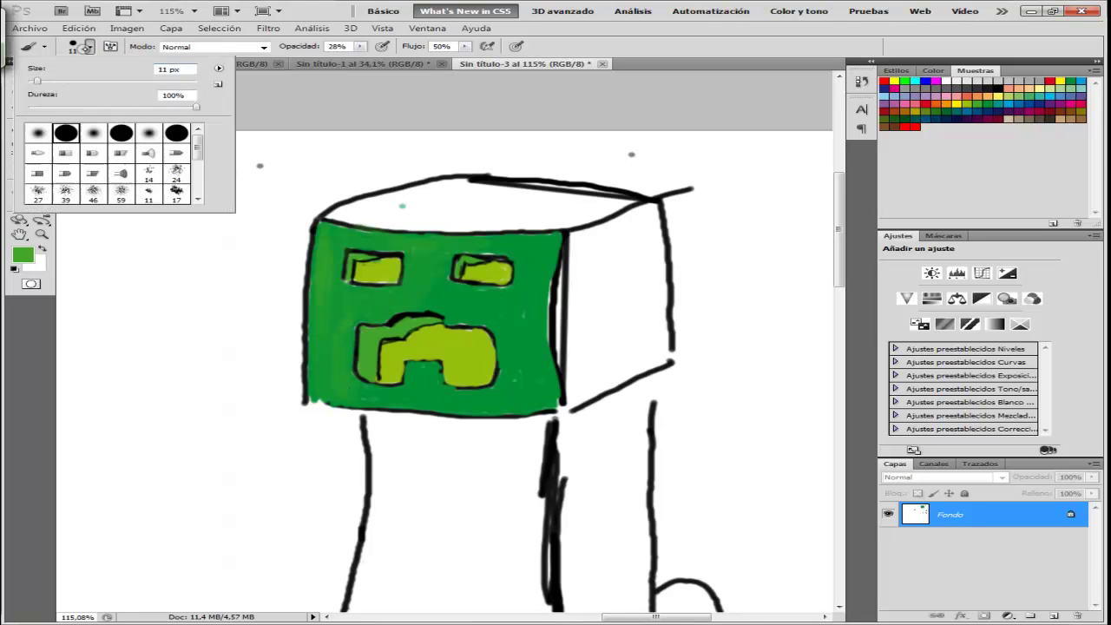
left_click_drag(41, 82, 28, 80)
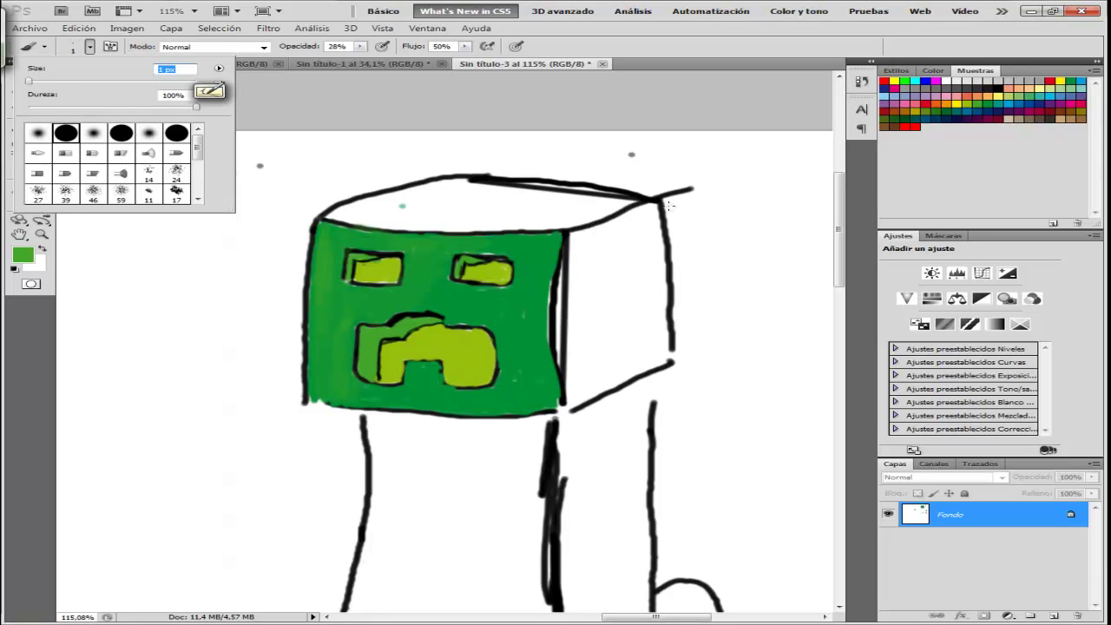
left_click(1002, 83)
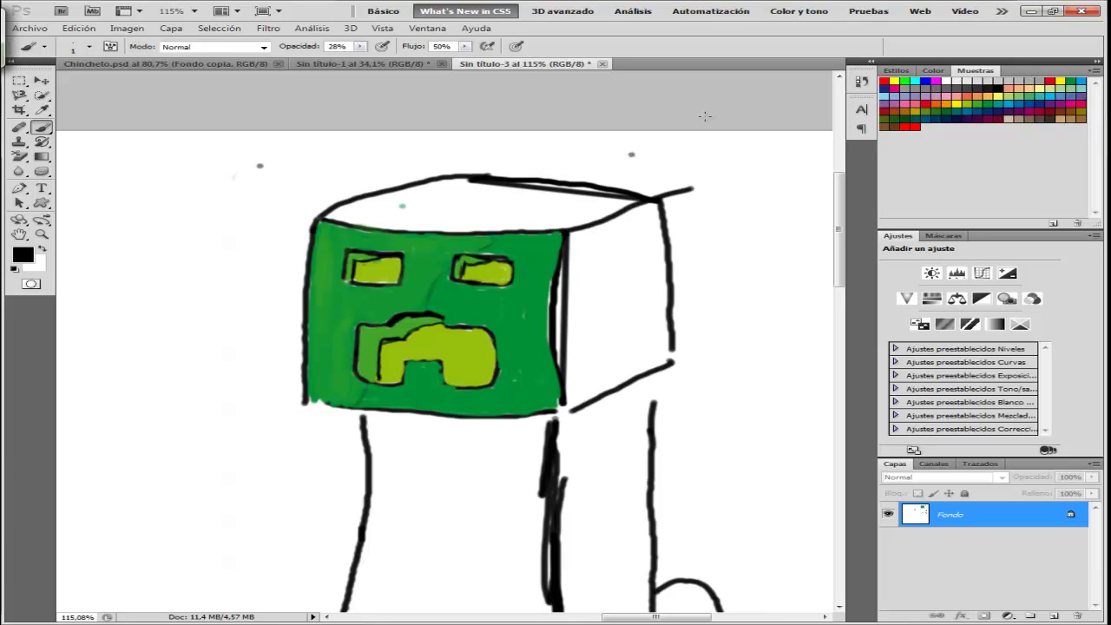
Step: Hatch fine light-green strokes over the left part of the front face with the 1 px brush at 100% opacity
left_click(1033, 92)
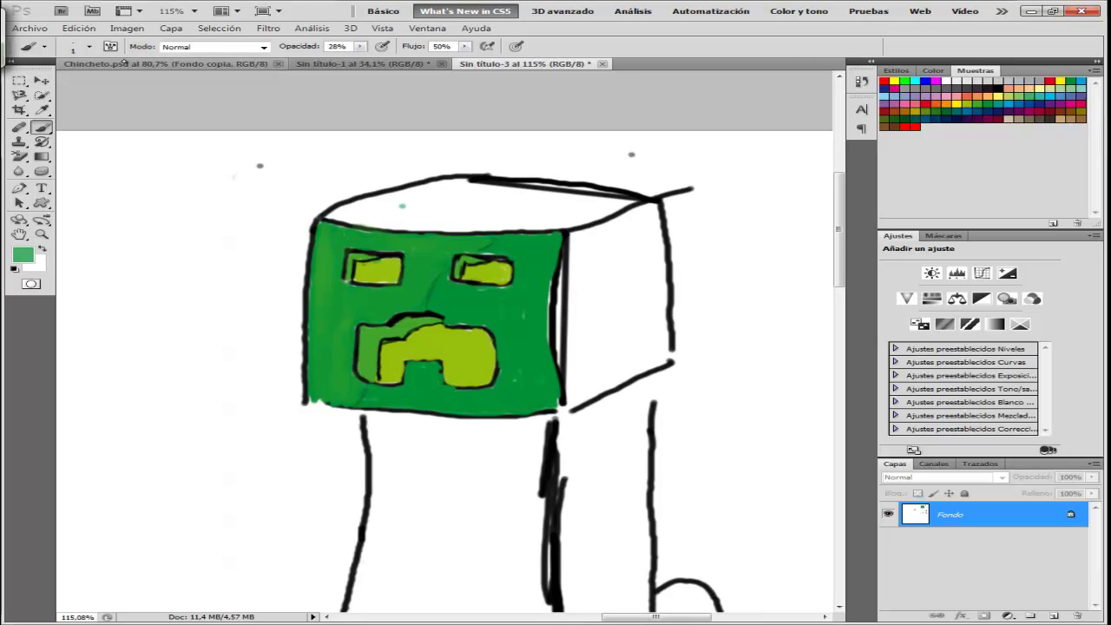
left_click(89, 46)
mouse_move(361, 46)
left_mouse_down()
mouse_move(357, 62)
mouse_move(425, 59)
left_mouse_up()
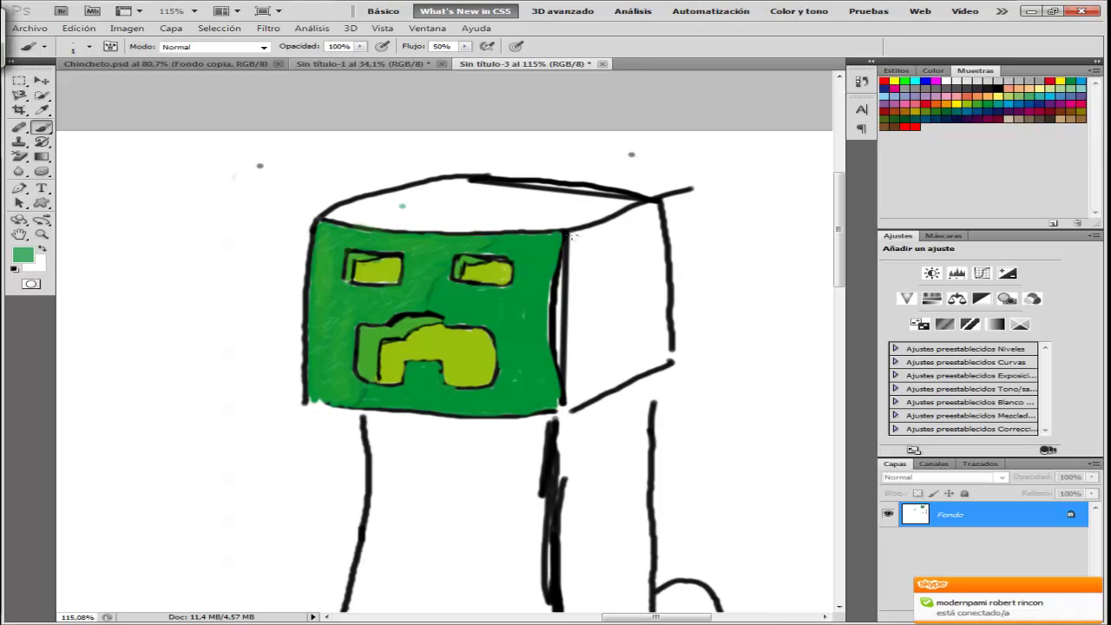
Step: Add fine light-green strokes beside the crack between the eyes at 75% brush opacity
mouse_move(573, 237)
left_mouse_down()
mouse_move(539, 214)
mouse_move(451, 203)
left_mouse_up()
scroll(451, 203, "down", 2)
scroll(452, 203, "up", 1)
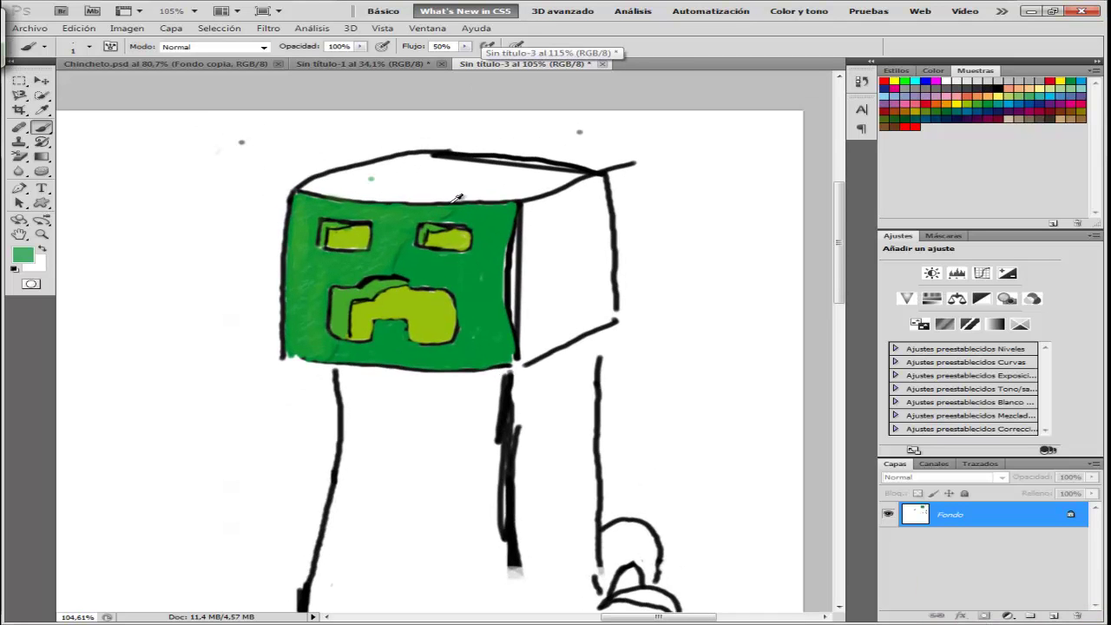
scroll(450, 203, "up", 1)
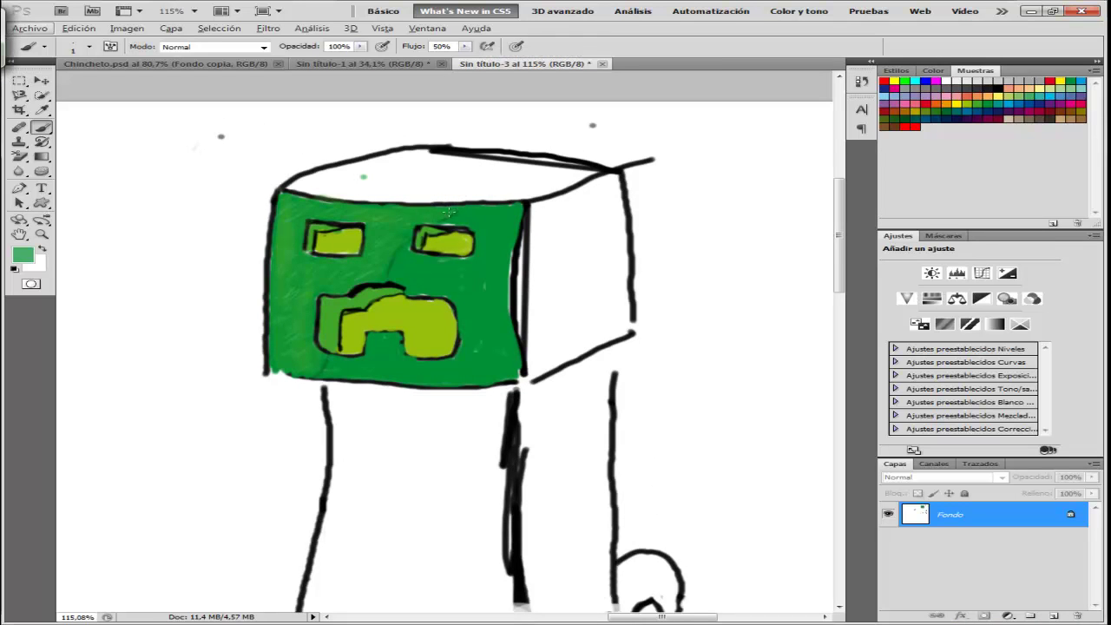
key("alt")
left_click_drag(359, 46, 341, 61)
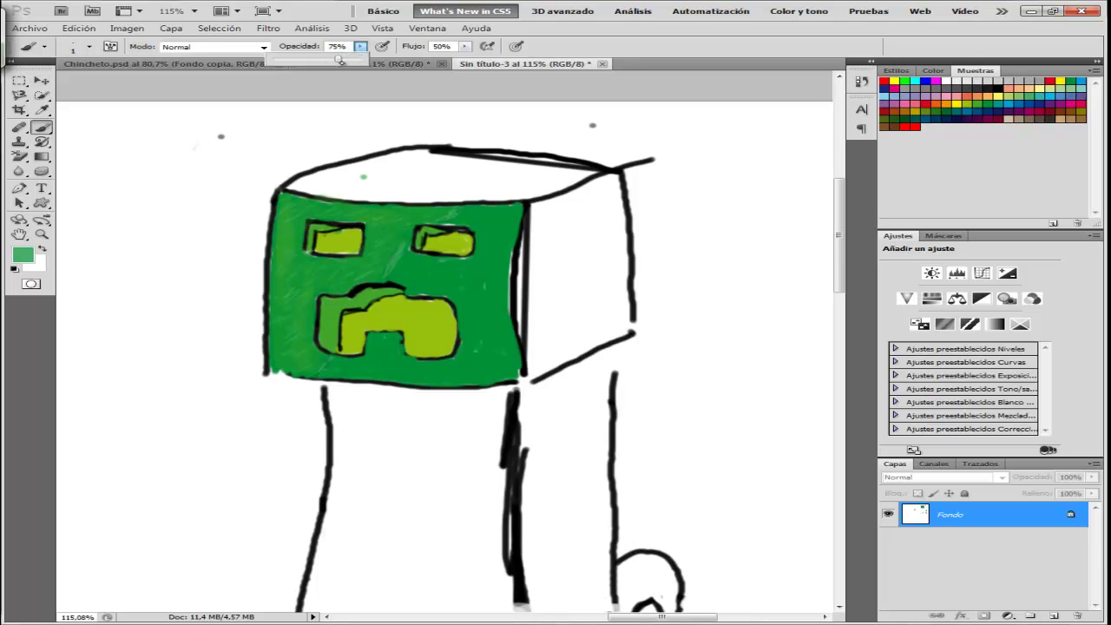
left_click(456, 215)
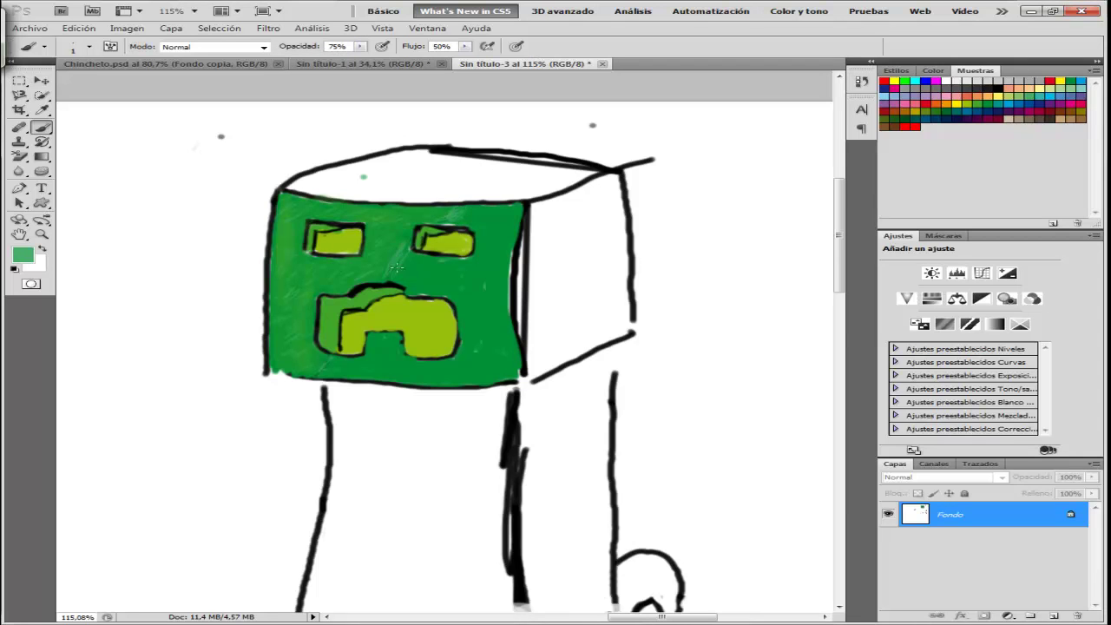
Step: Soften the light-green shading along the crack with more fine strokes at 44% and 19% brush opacity
left_click(359, 46)
left_click_drag(360, 59, 334, 60)
left_click(399, 270)
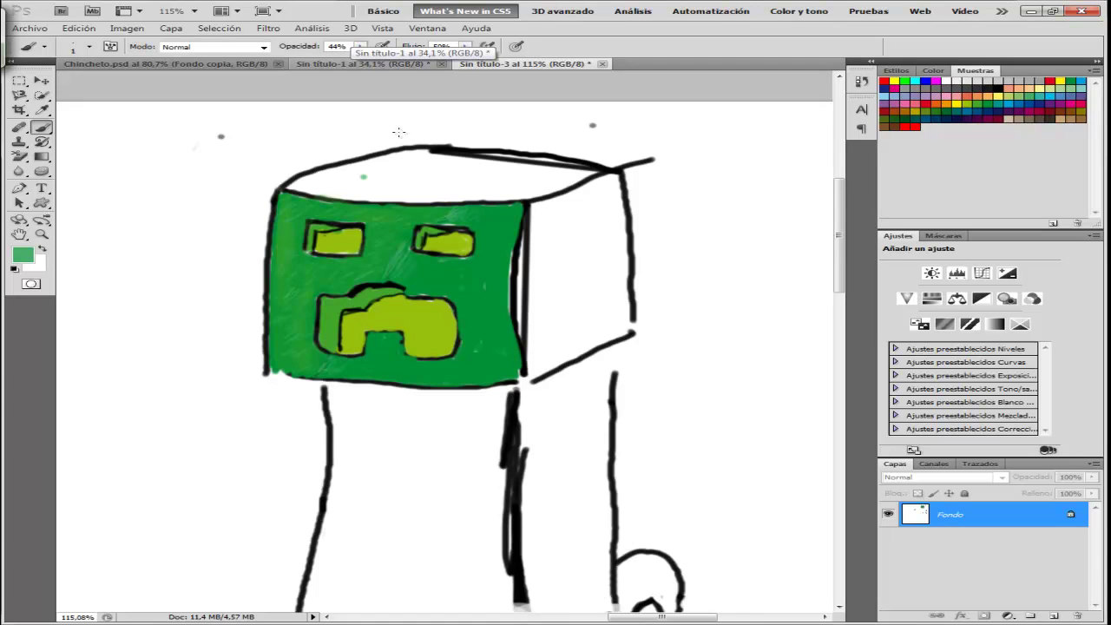
left_click(360, 46)
left_click_drag(359, 58, 338, 59)
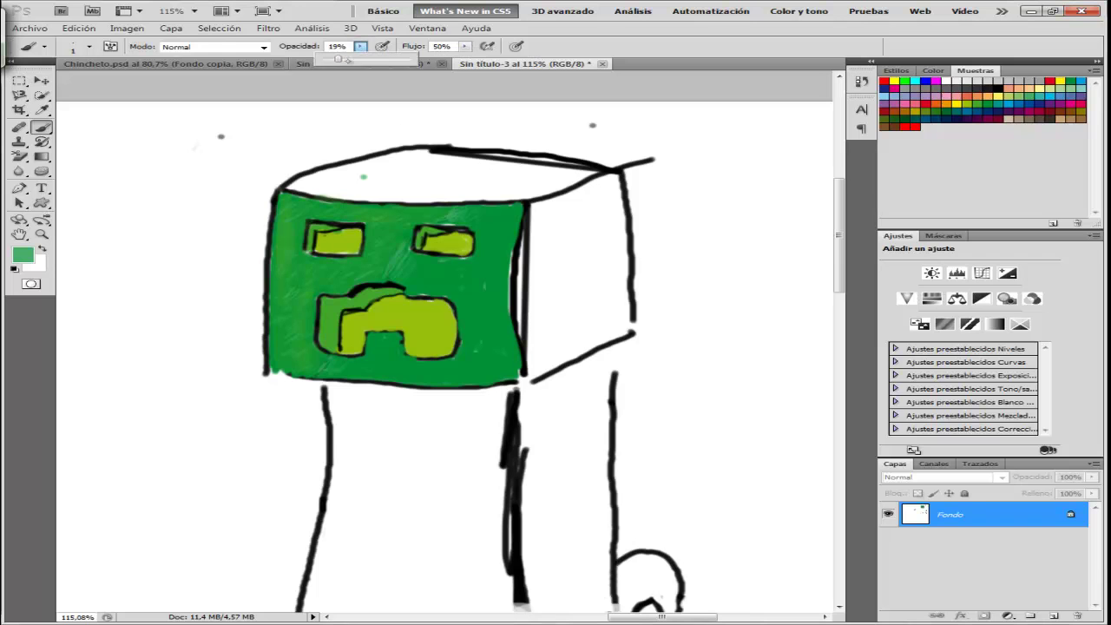
left_click(468, 208)
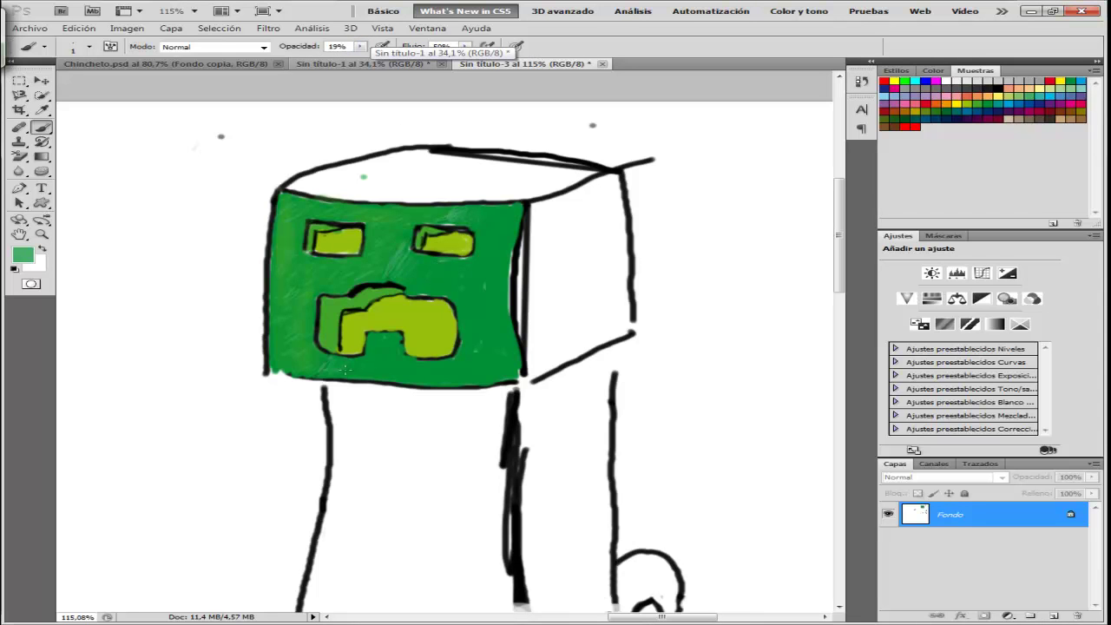
Step: Retrace the crack on the front face in black with the 1 px brush at 53% opacity
scroll(467, 288, "right", 2)
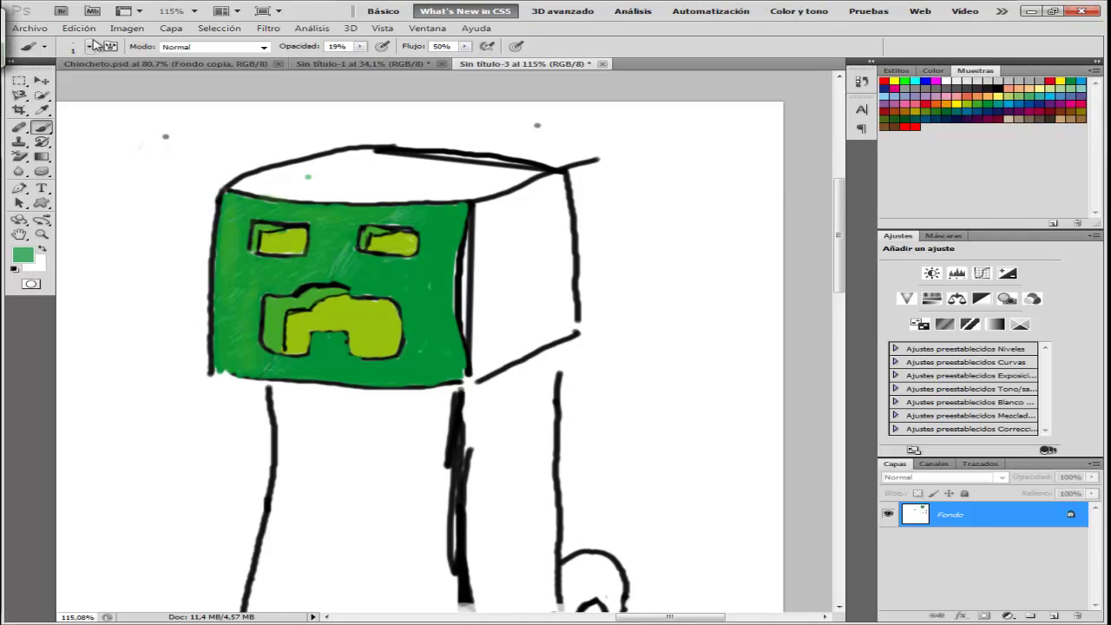
left_click_drag(361, 46, 391, 61)
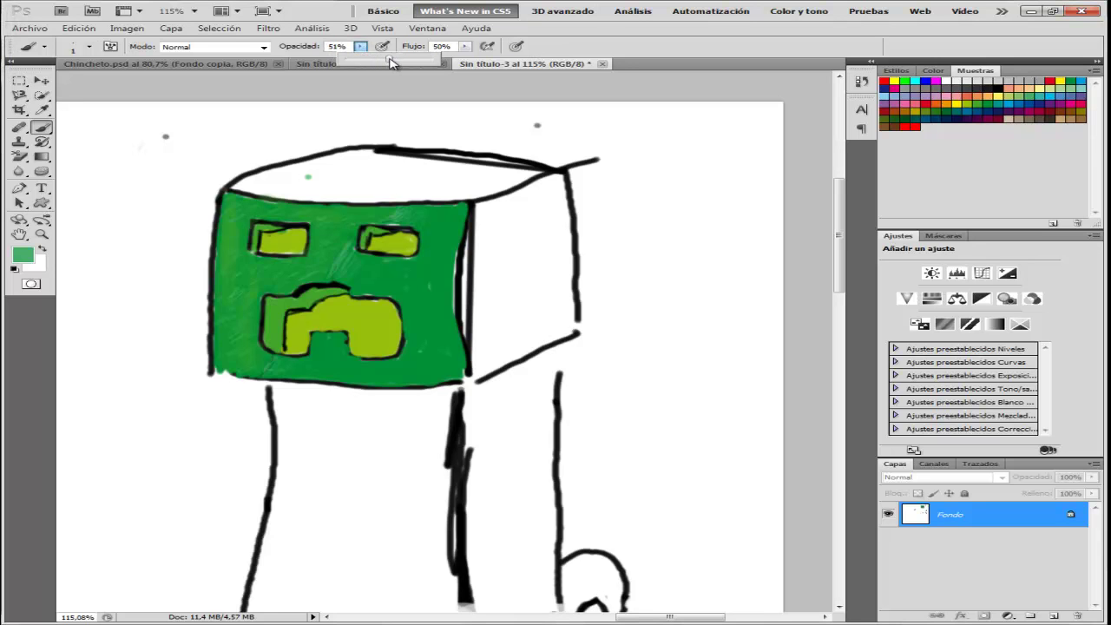
left_click(1009, 83)
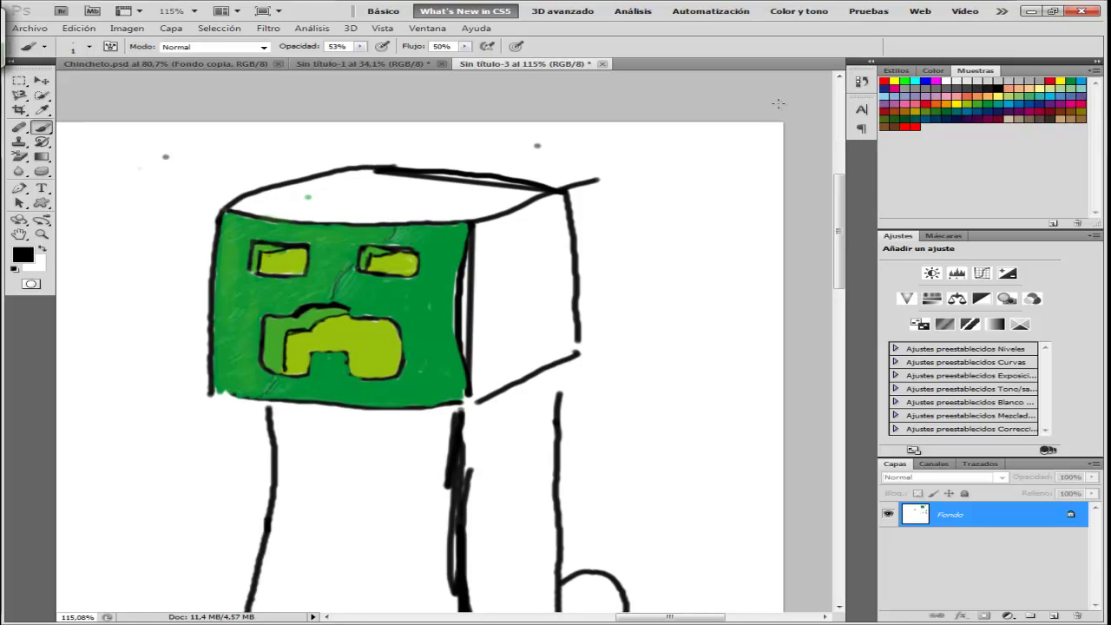
Step: Touch up the front face around the crack with fine strokes in dark and medium green at 53% opacity
scroll(508, 280, "down", 1)
scroll(507, 280, "right", 1)
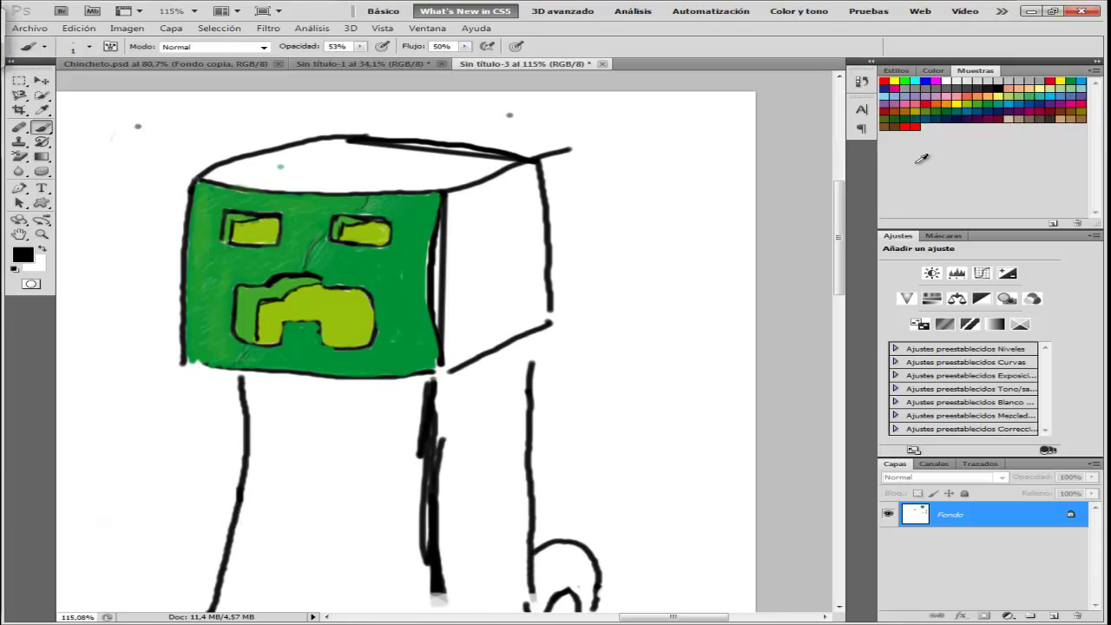
left_click(992, 97)
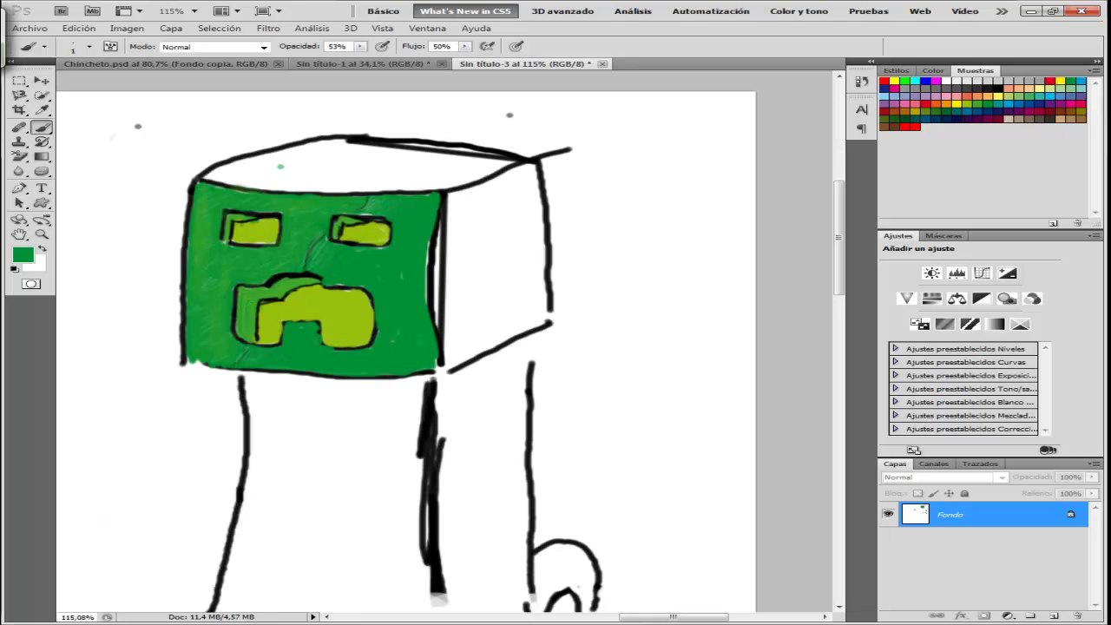
left_click(978, 103)
left_click(979, 102)
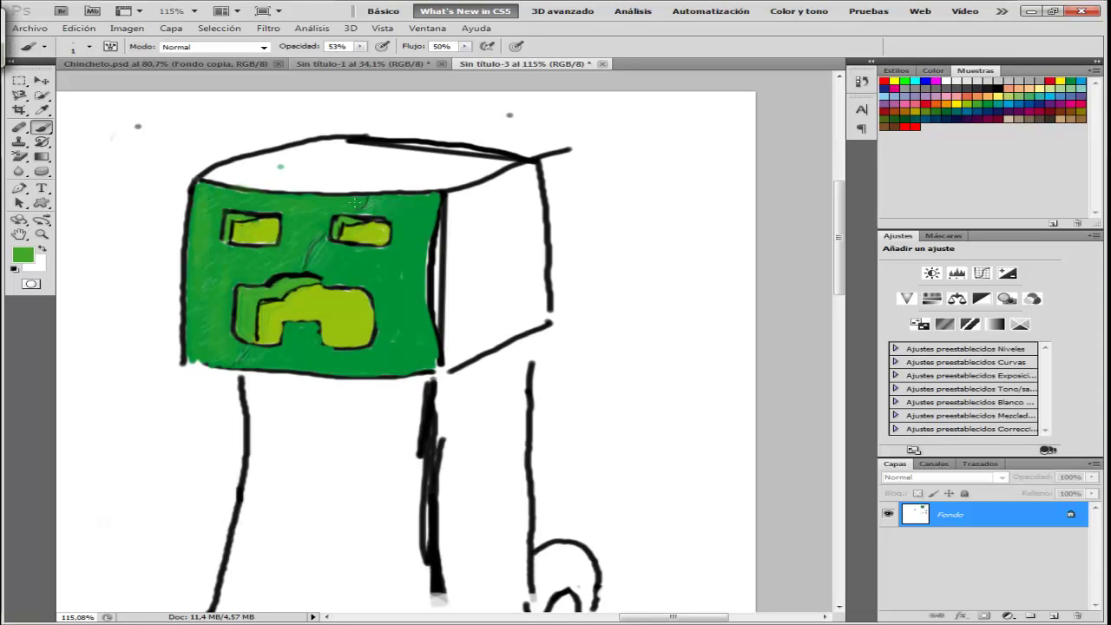
Step: Sample the face's dark green and paint over the specks and stray black line near its right edge with an 8 px brush at 100% opacity
left_click(42, 109)
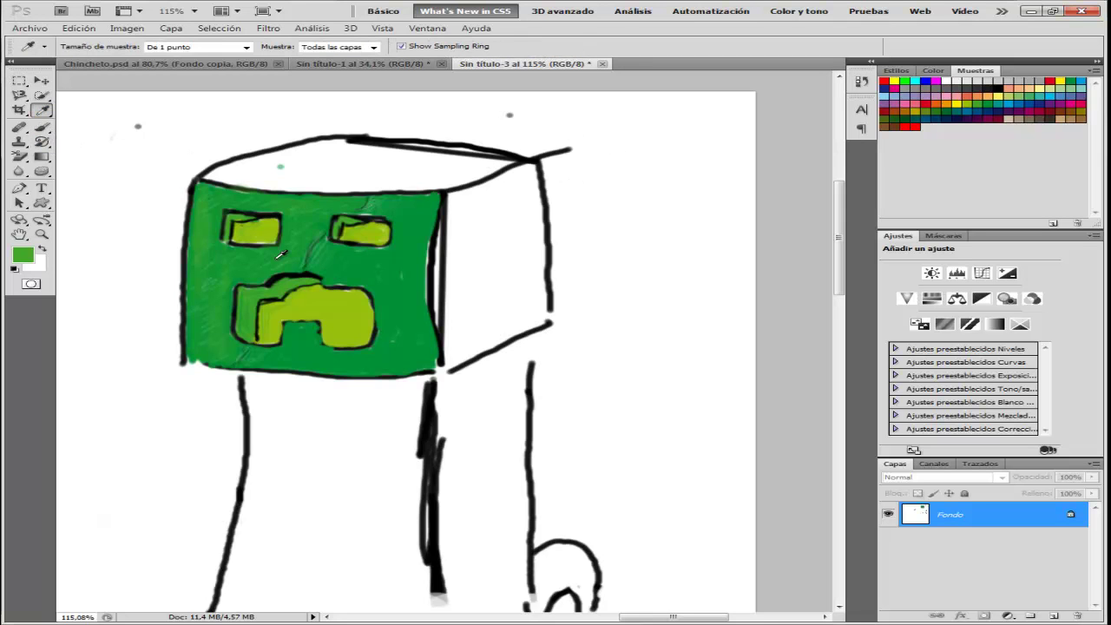
left_click(365, 258)
left_click(41, 127)
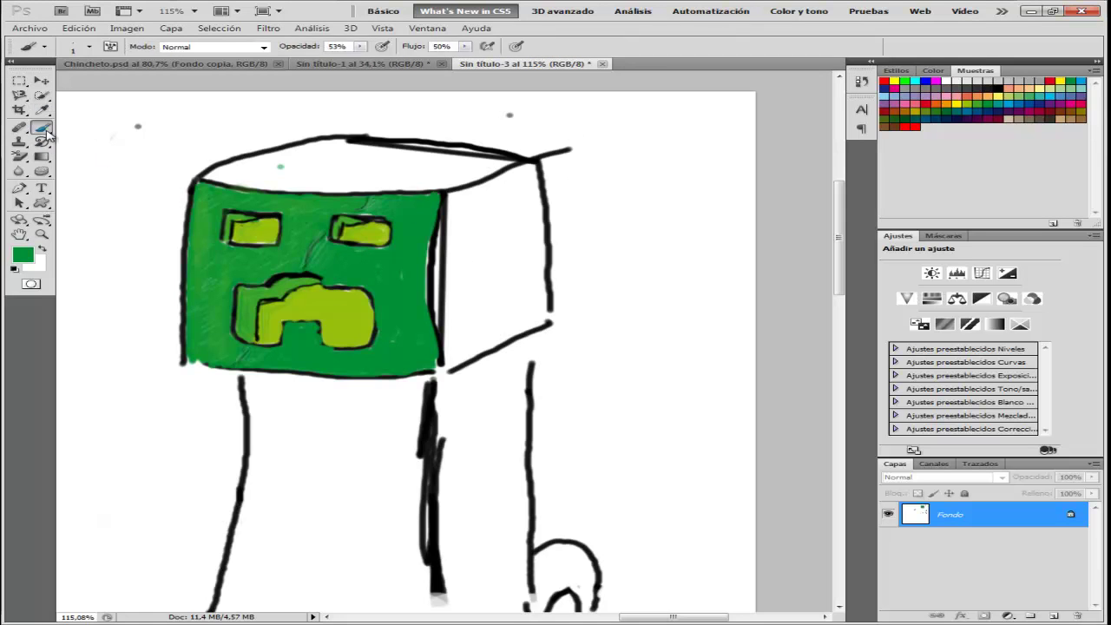
left_click(89, 46)
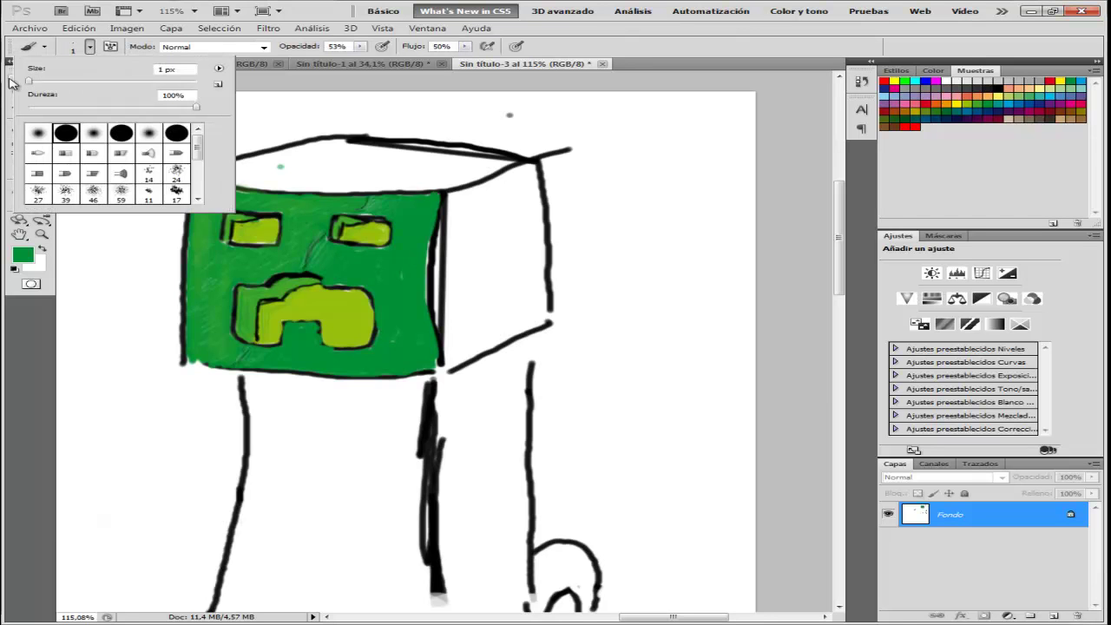
left_click_drag(28, 82, 35, 83)
left_click(365, 274)
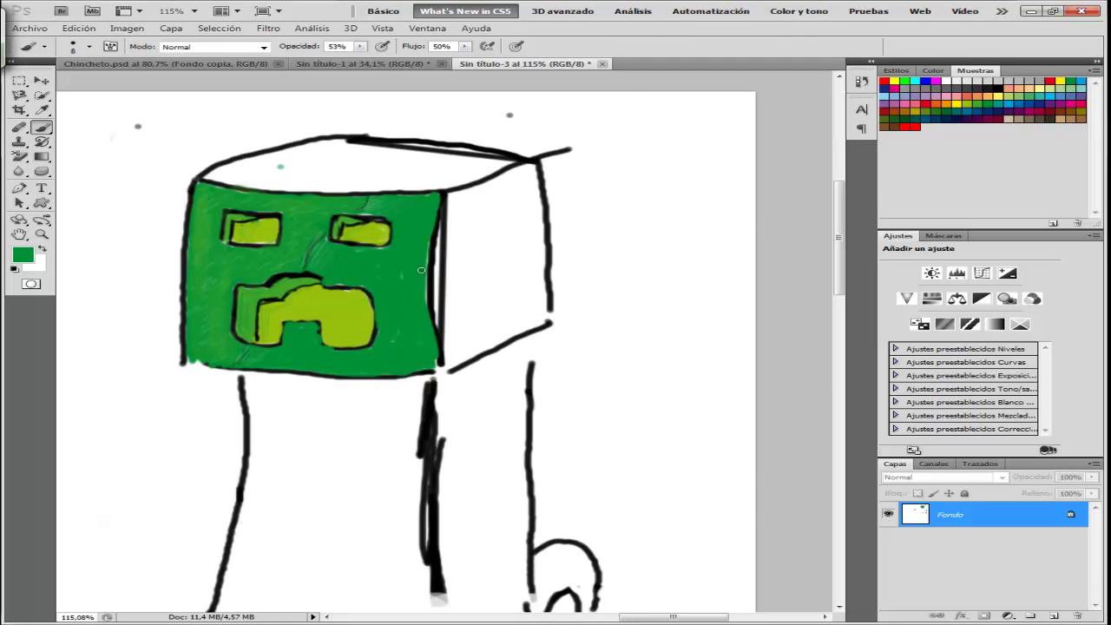
left_click(359, 46)
left_click_drag(361, 59, 408, 59)
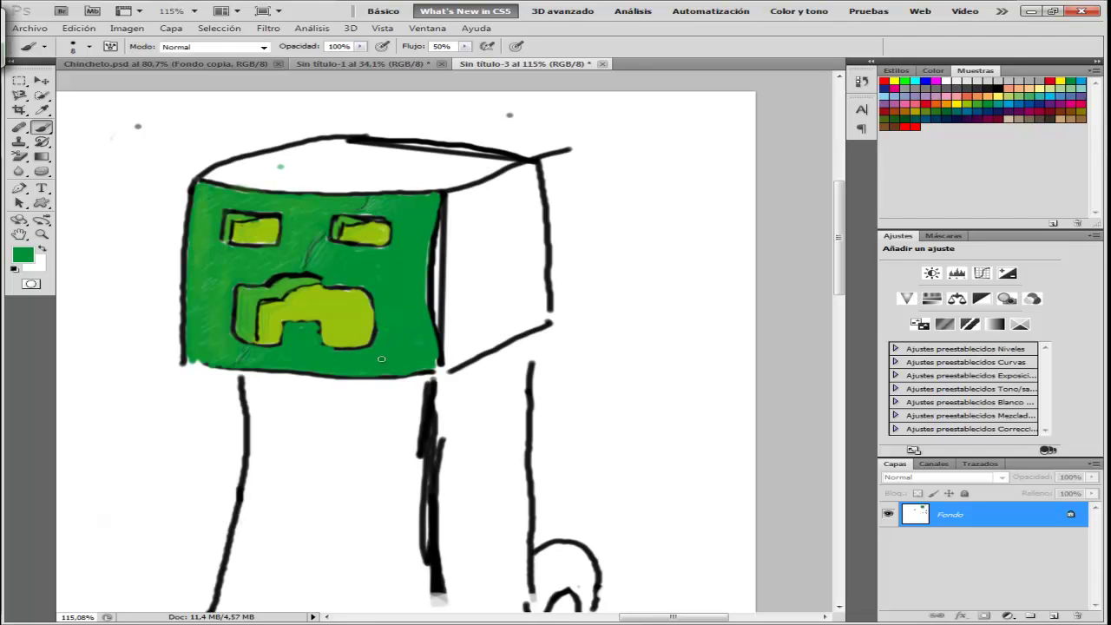
mouse_move(422, 305)
left_mouse_down()
mouse_move(436, 217)
mouse_move(434, 337)
mouse_move(435, 229)
left_mouse_up()
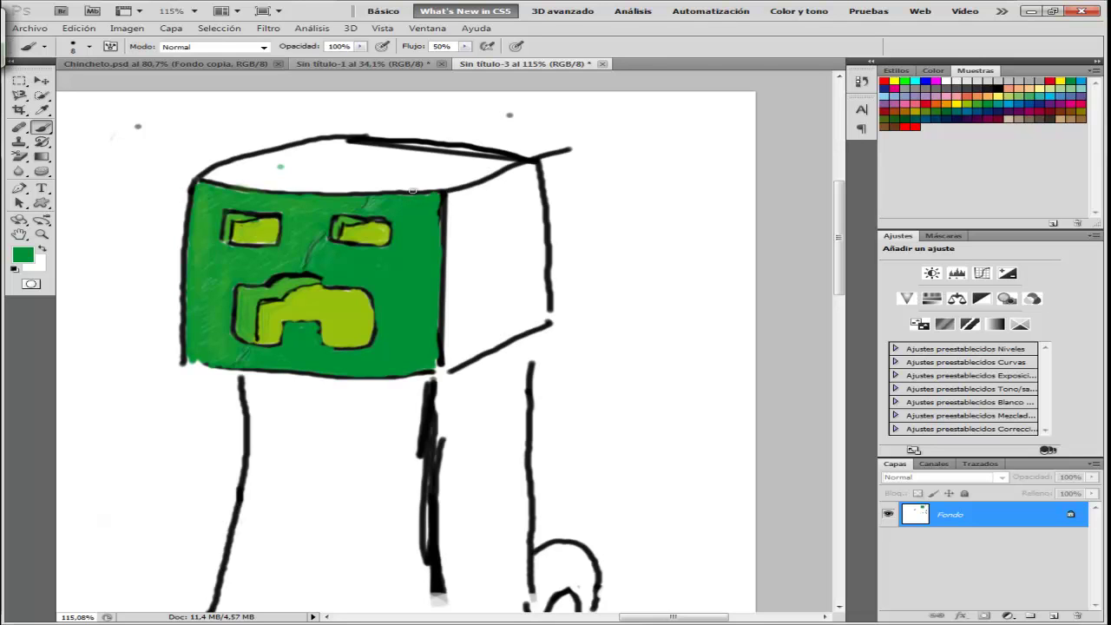
Step: Fill the whole top face of the head with the same dark green using the 8 px brush
mouse_move(302, 155)
left_mouse_down()
mouse_move(209, 176)
mouse_move(368, 190)
mouse_move(351, 190)
mouse_move(458, 182)
left_mouse_up()
mouse_move(519, 160)
left_mouse_down()
mouse_move(443, 182)
mouse_move(518, 164)
mouse_move(360, 143)
mouse_move(289, 151)
left_mouse_up()
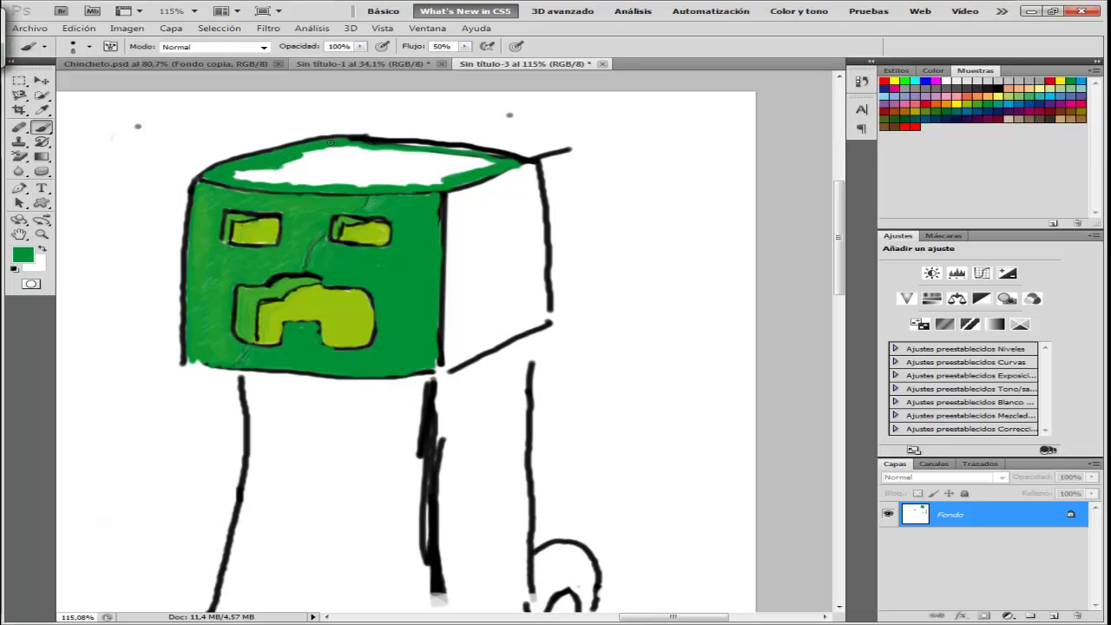
mouse_move(252, 164)
left_mouse_down()
mouse_move(325, 155)
mouse_move(284, 171)
mouse_move(302, 157)
mouse_move(349, 149)
mouse_move(324, 150)
mouse_move(324, 163)
mouse_move(358, 156)
mouse_move(339, 159)
mouse_move(353, 146)
mouse_move(338, 169)
mouse_move(422, 150)
mouse_move(405, 145)
mouse_move(470, 153)
mouse_move(433, 148)
mouse_move(384, 167)
mouse_move(414, 157)
mouse_move(353, 158)
mouse_move(447, 160)
mouse_move(440, 169)
mouse_move(464, 177)
mouse_move(490, 168)
mouse_move(466, 172)
mouse_move(480, 156)
mouse_move(448, 165)
mouse_move(460, 162)
mouse_move(429, 148)
mouse_move(424, 170)
mouse_move(399, 180)
mouse_move(431, 168)
mouse_move(265, 183)
mouse_move(387, 182)
mouse_move(354, 184)
mouse_move(389, 171)
left_mouse_up()
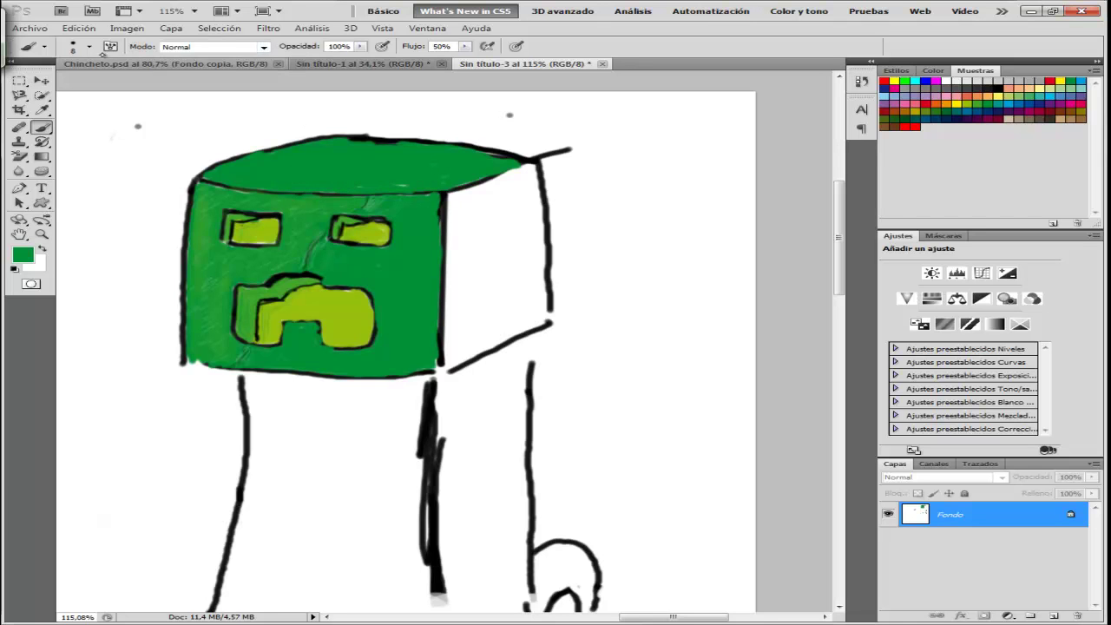
Step: Set the brush to 1 px and 58% opacity and touch up the crack's upper end in dark green
left_click(89, 46)
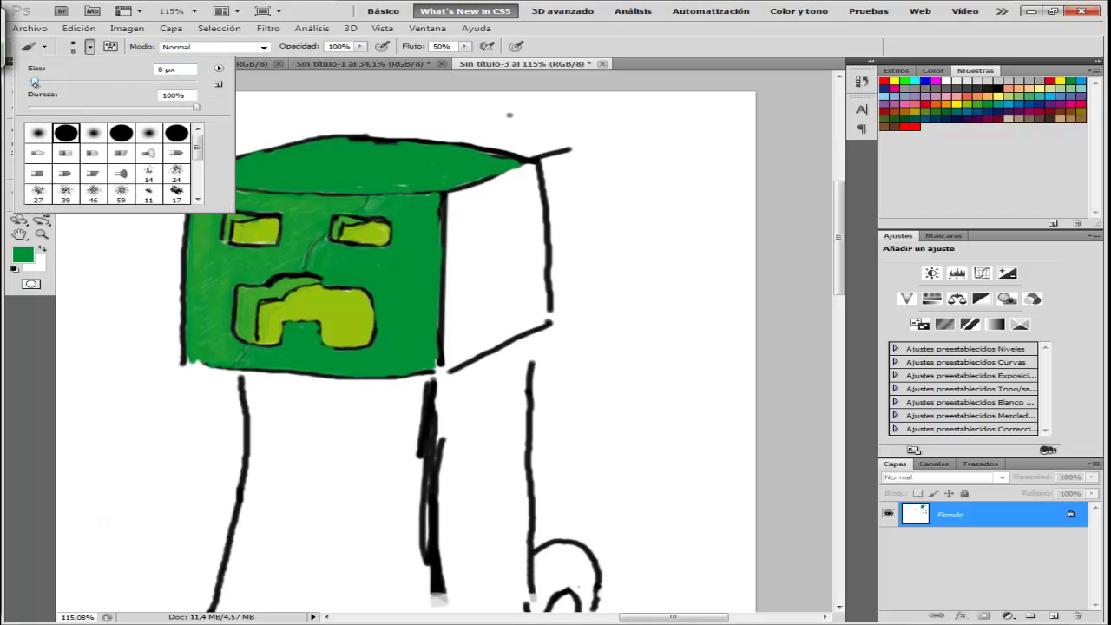
left_click_drag(35, 82, 28, 81)
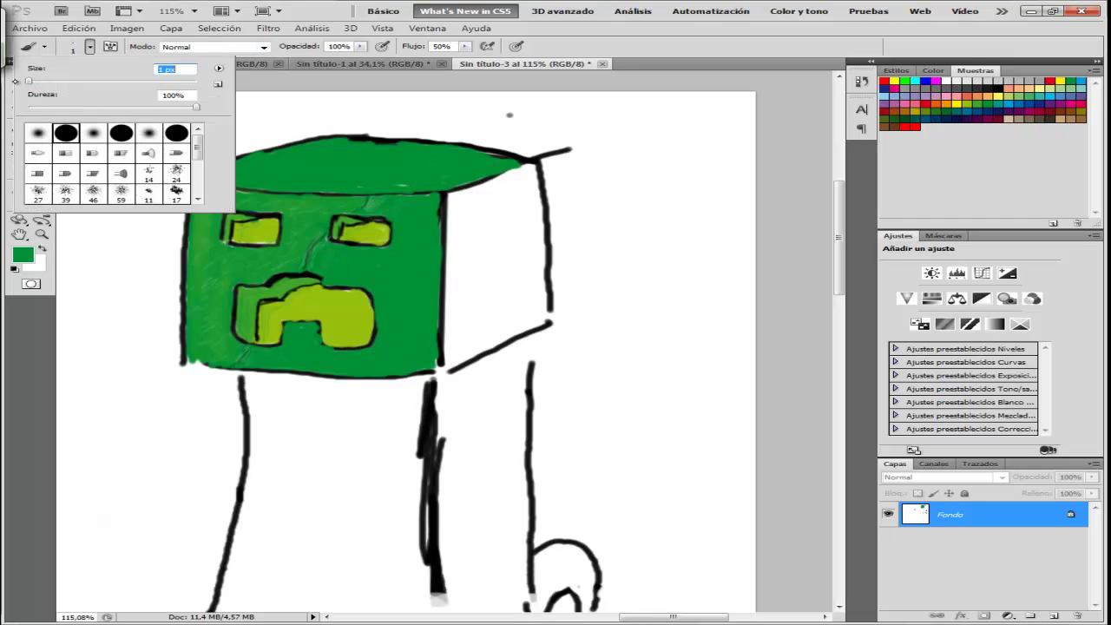
left_click(373, 97)
left_click(360, 46)
left_click_drag(358, 58, 322, 59)
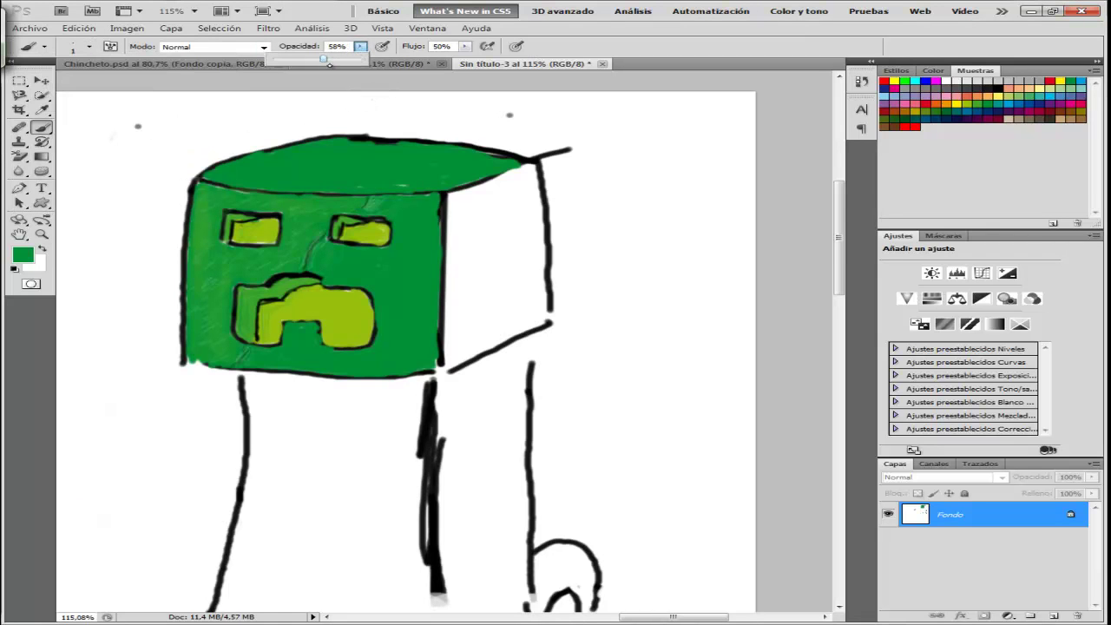
left_click(377, 188)
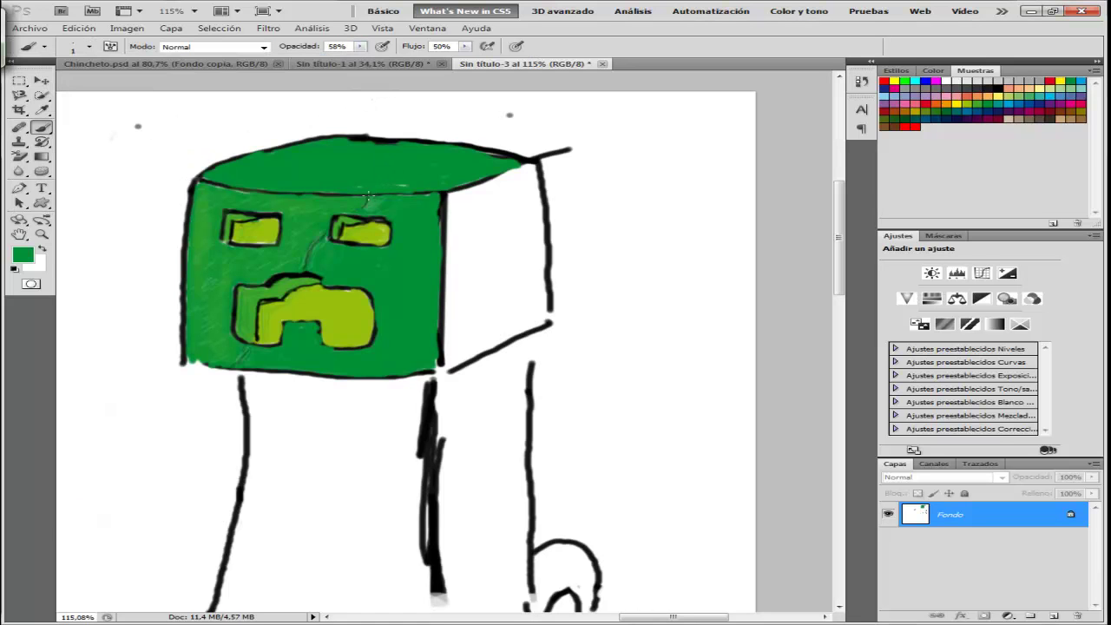
left_click_drag(367, 199, 371, 190)
Step: Save the current dark green as a new colour swatch named Muestra 3
left_click(992, 127)
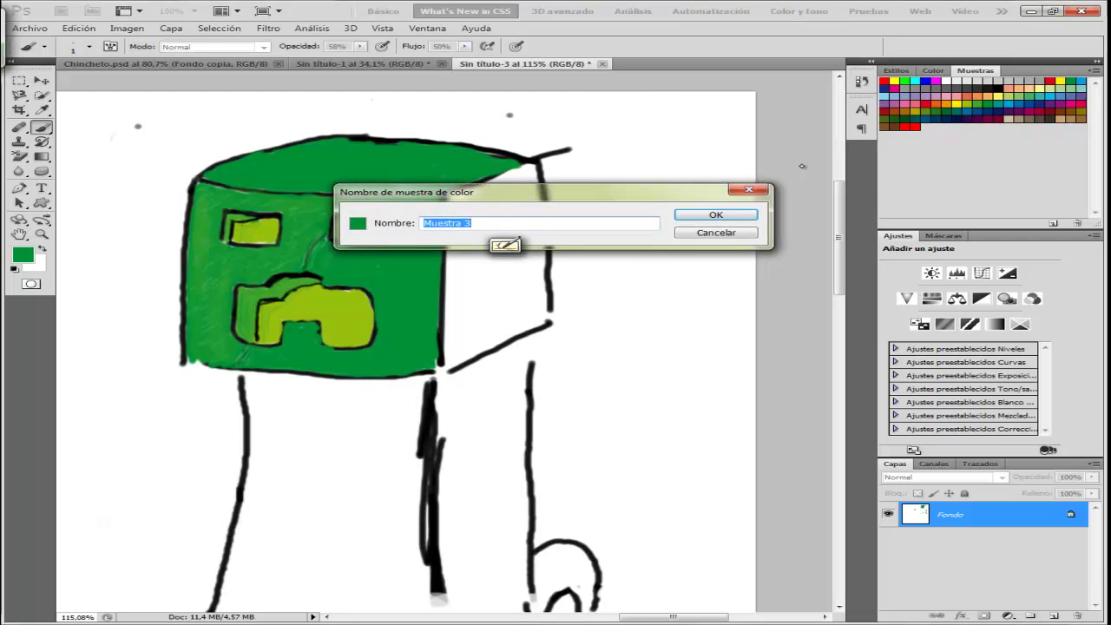
key("Return")
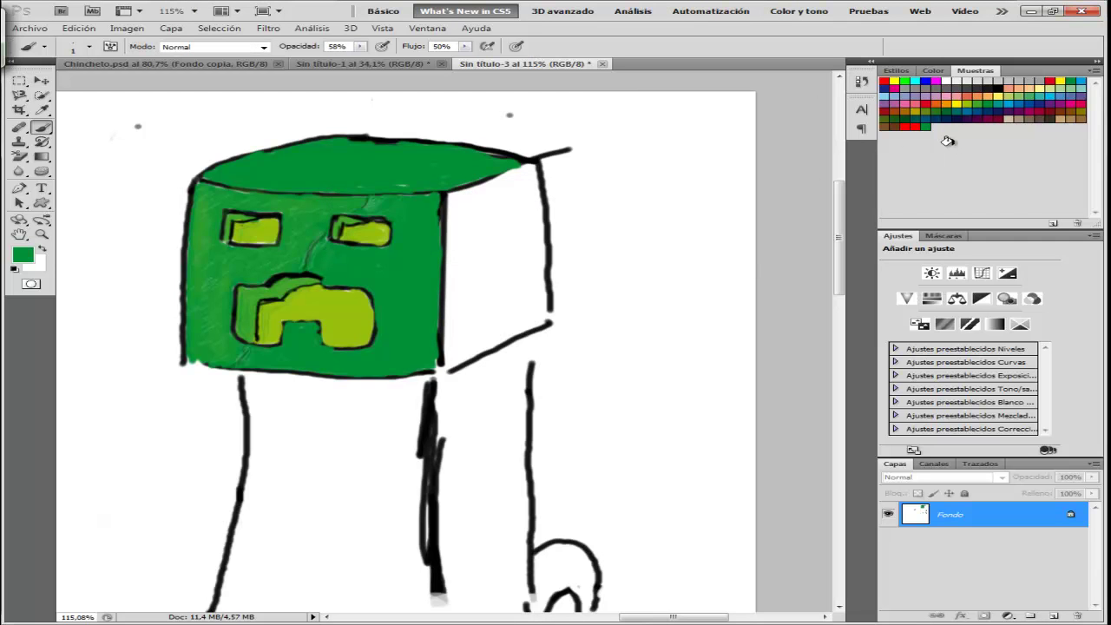
left_click(955, 157)
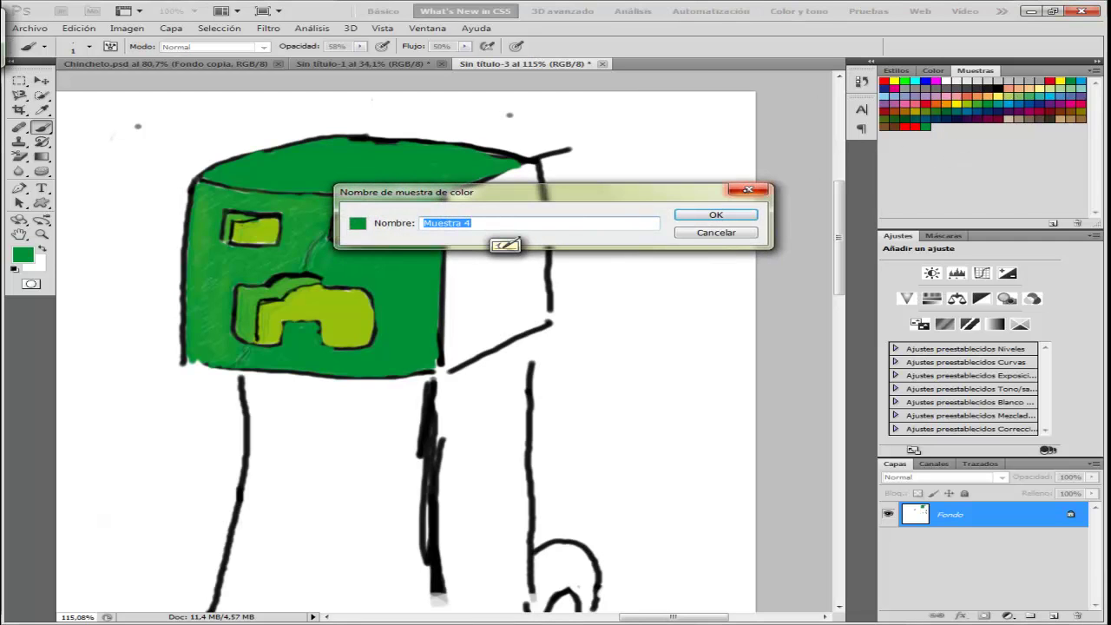
key("Escape")
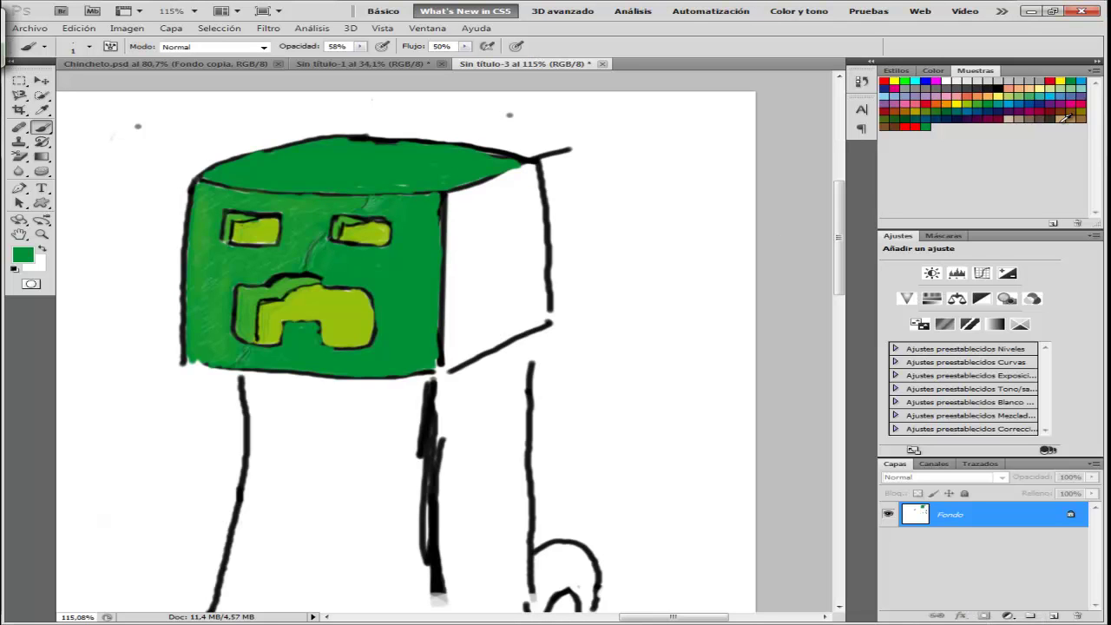
Step: Extend the crack from the front face across the head's top face in black at 58% opacity
left_click(996, 90)
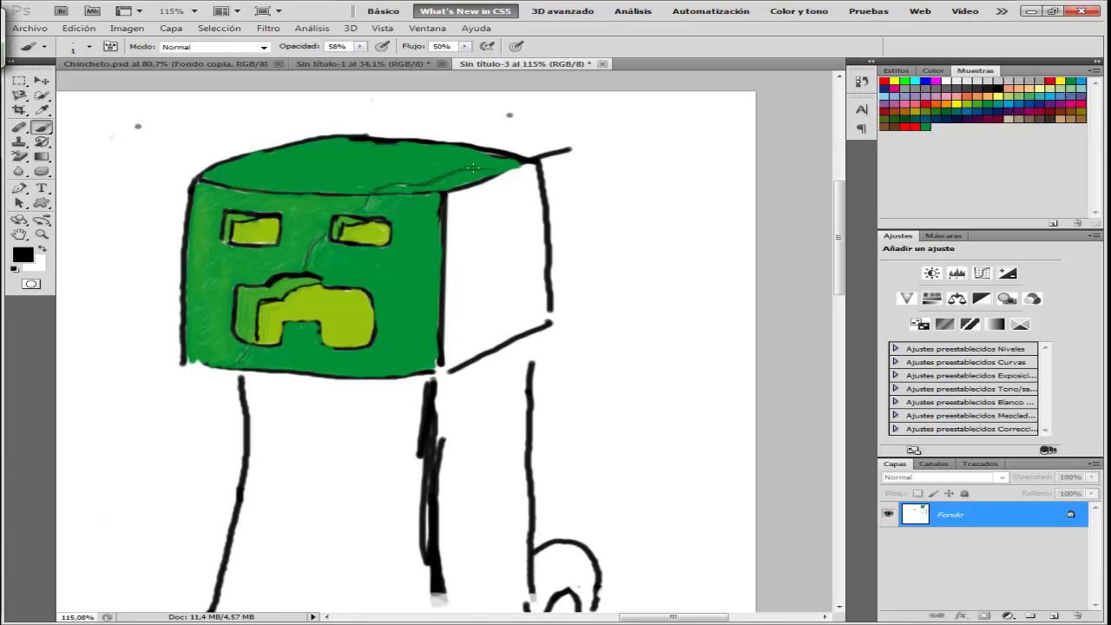
Step: Continue the black crack from the head's top face down the back edge of the side face at 58% opacity
mouse_move(505, 166)
left_mouse_down()
mouse_move(526, 178)
mouse_move(543, 210)
left_mouse_up()
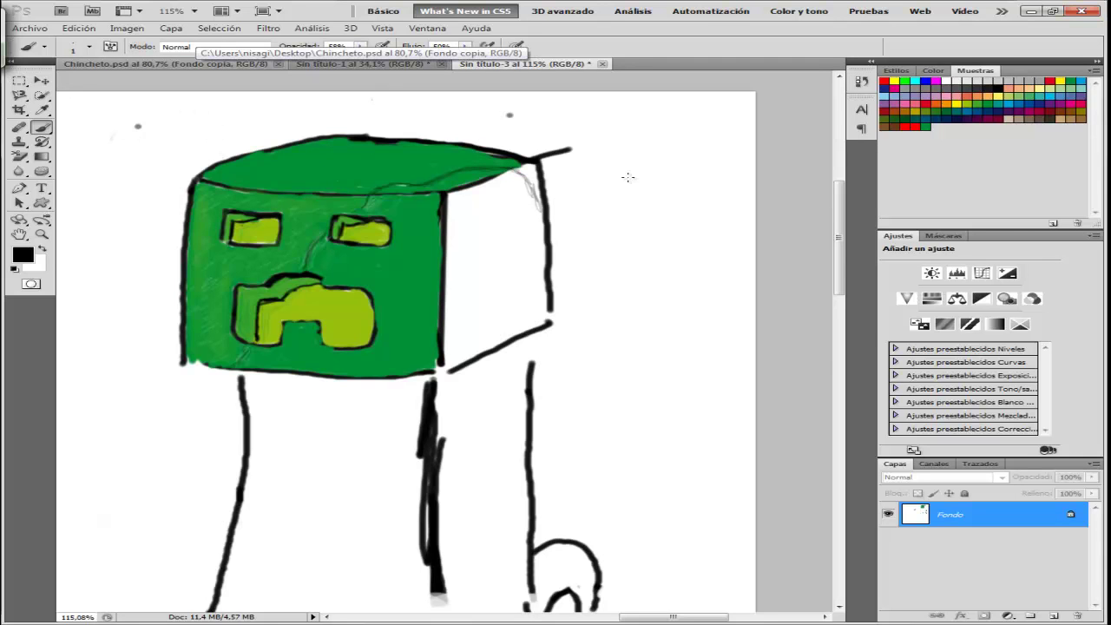
right_click(979, 102)
right_click(986, 81)
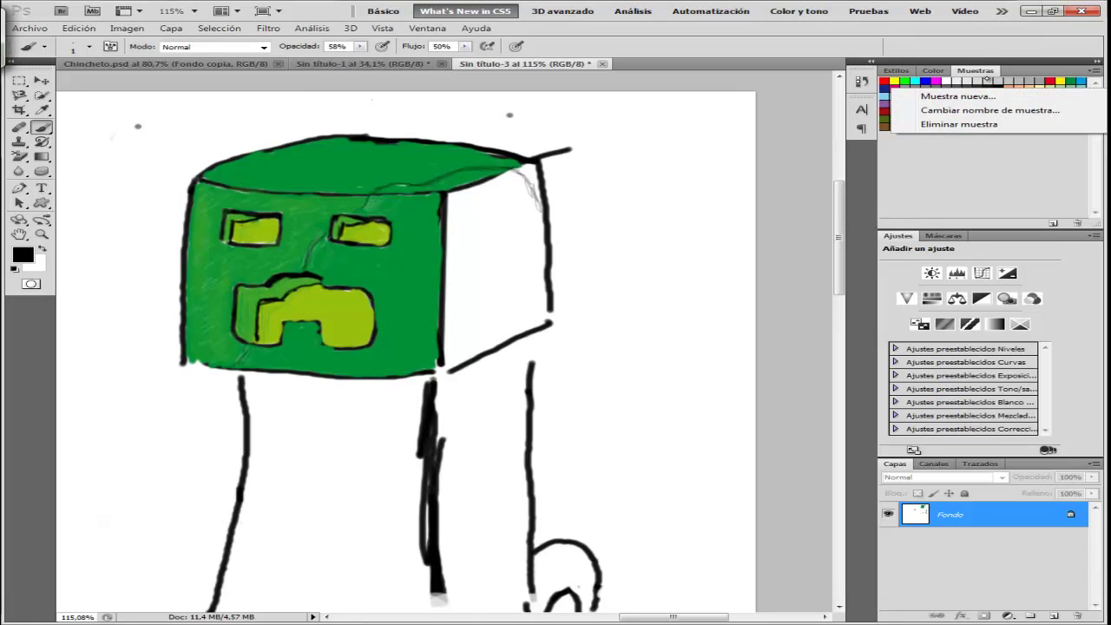
left_click(873, 215)
left_click(972, 128)
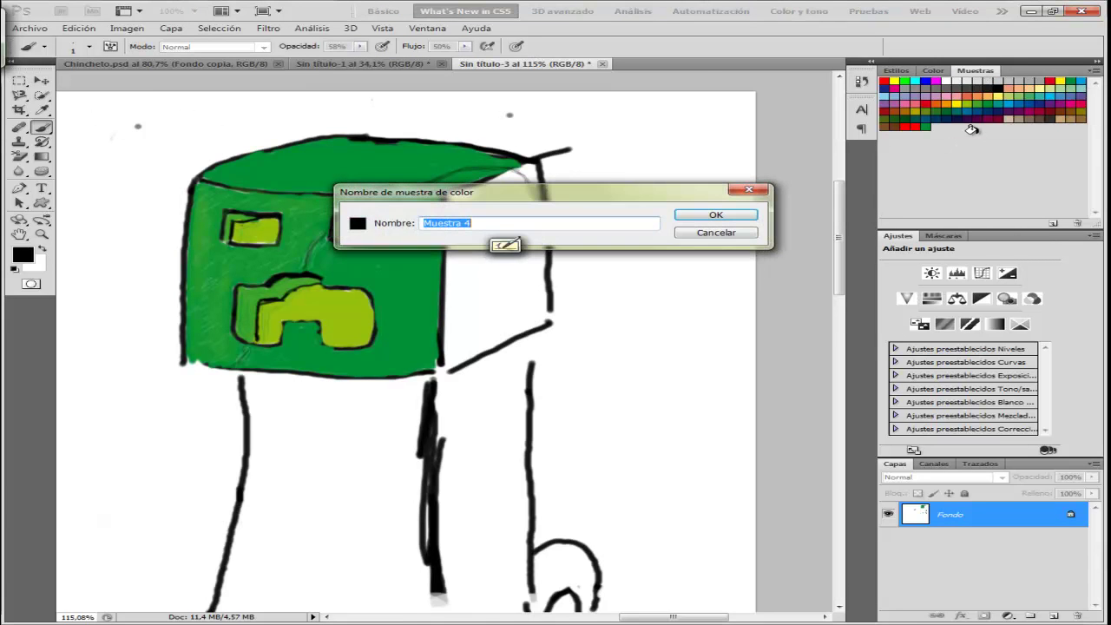
left_click(744, 189)
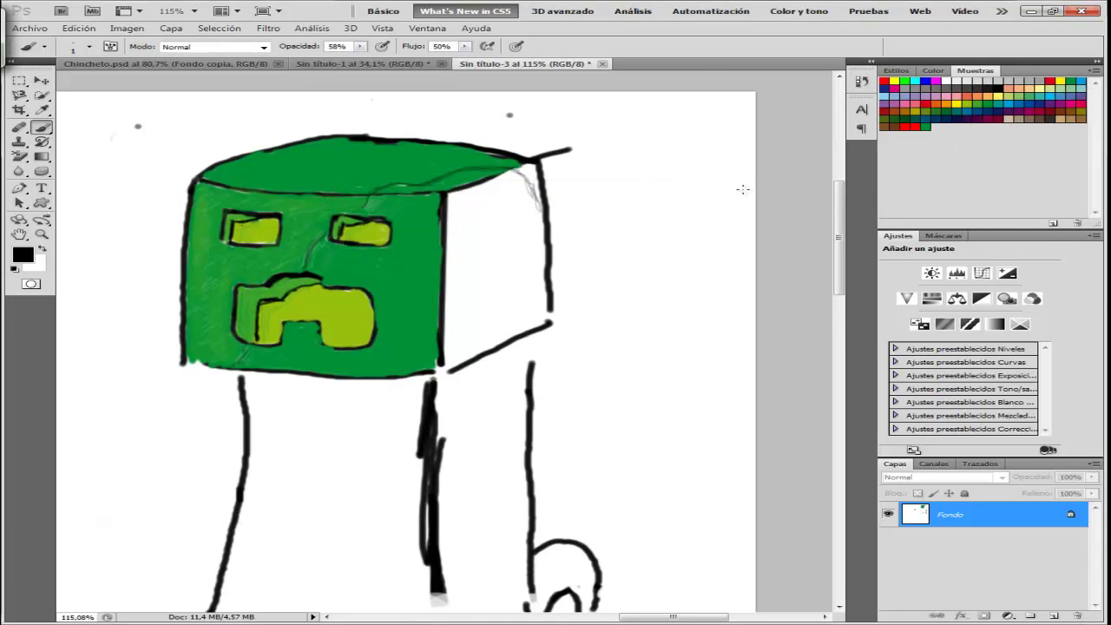
Step: Shade the head's top face in yellow-green with a 4 px brush, first at 26% and finally at 14% opacity
left_click(986, 97)
left_click(974, 103)
left_click(364, 45)
left_click_drag(362, 58, 335, 63)
left_click(88, 46)
left_click_drag(33, 84, 35, 84)
left_click(117, 248)
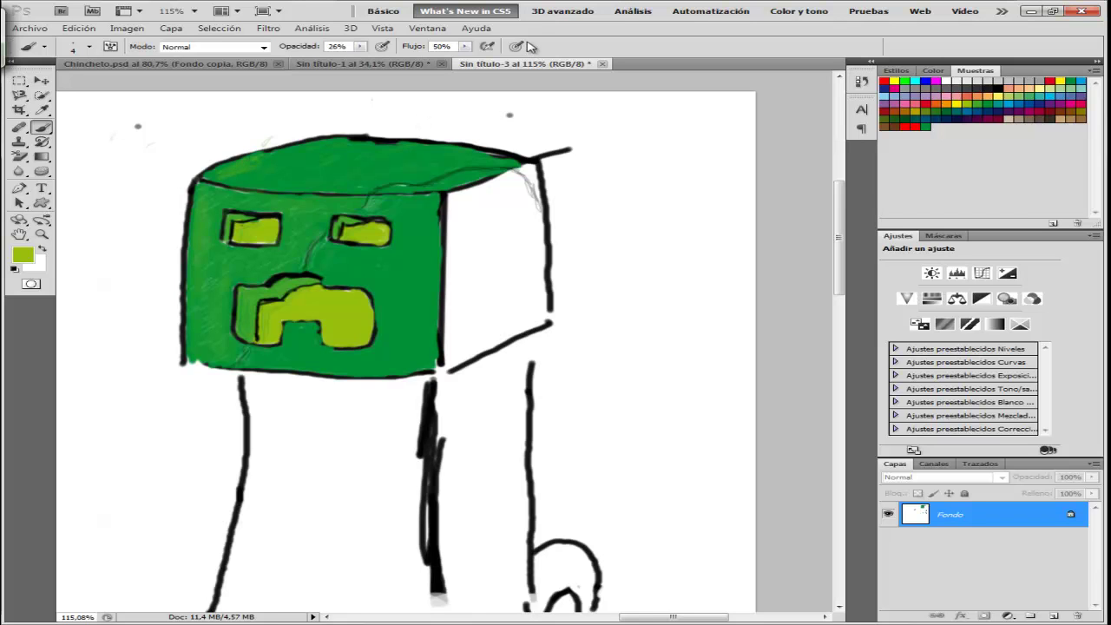
left_click_drag(361, 46, 347, 59)
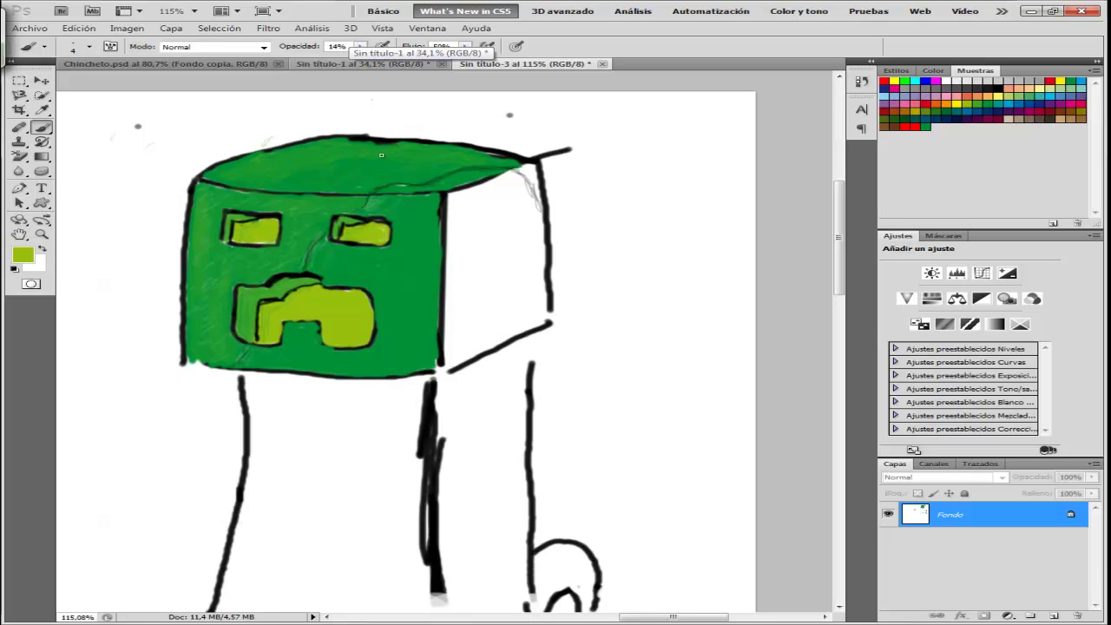
Step: Retouch the top face in dark green at 44% opacity and reduce the brush to 1 px
left_click(987, 105)
left_click(360, 46)
left_click_drag(358, 62, 391, 66)
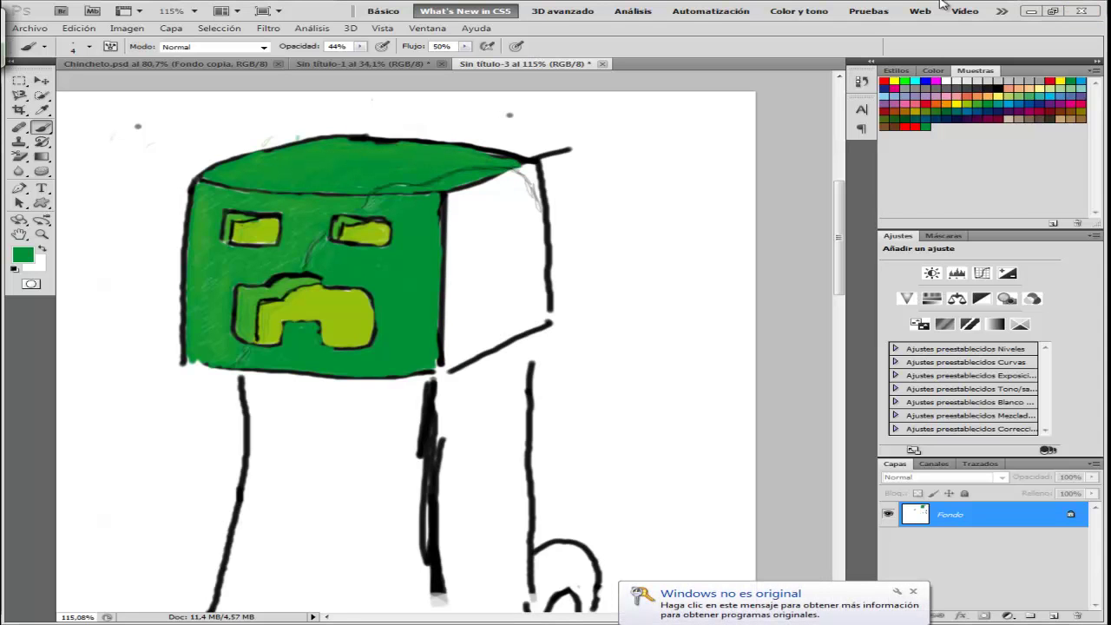
left_click(912, 591)
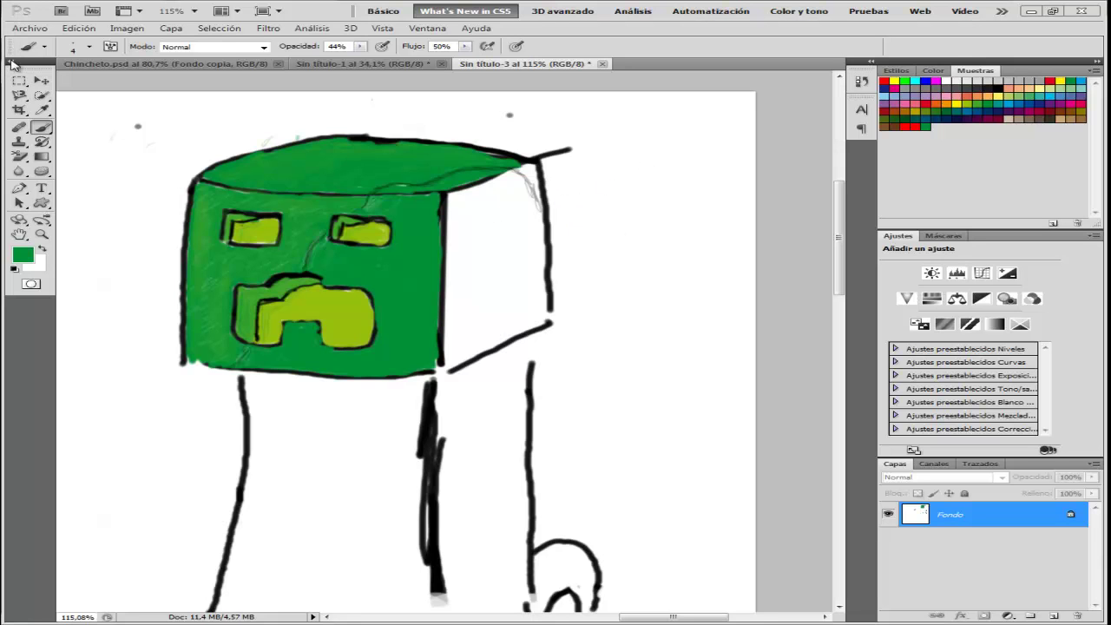
left_click(89, 48)
left_click_drag(39, 82, 23, 87)
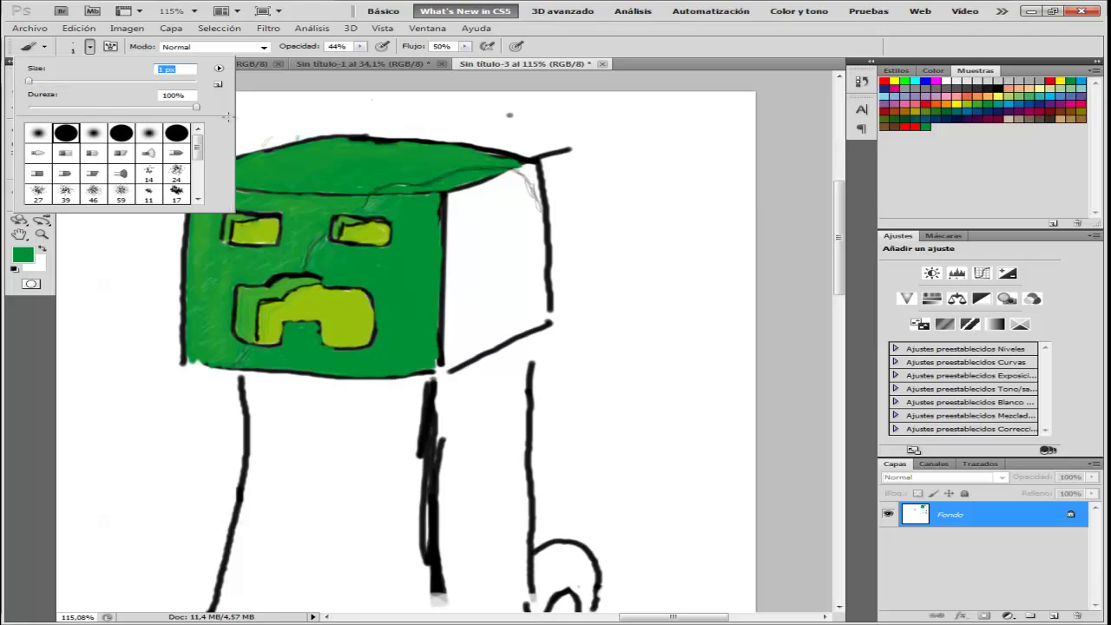
left_click(302, 108)
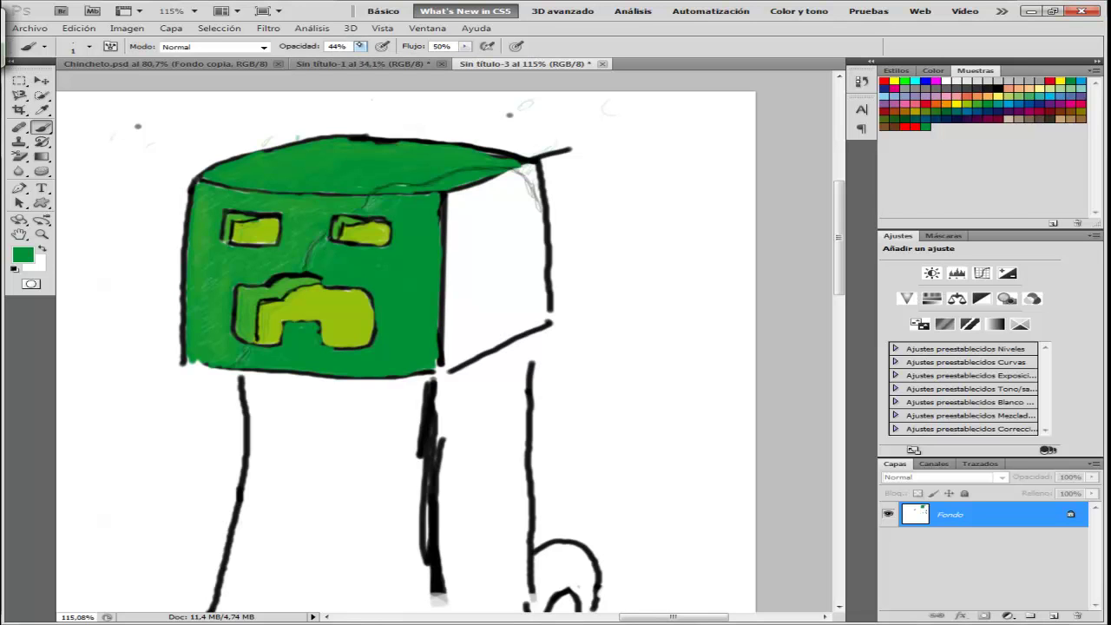
Step: Paint the side face's upper back corner dark green with a 4 px brush at 100% opacity, undoing the stray stroke above the head
left_click_drag(372, 65, 424, 66)
left_click(360, 46)
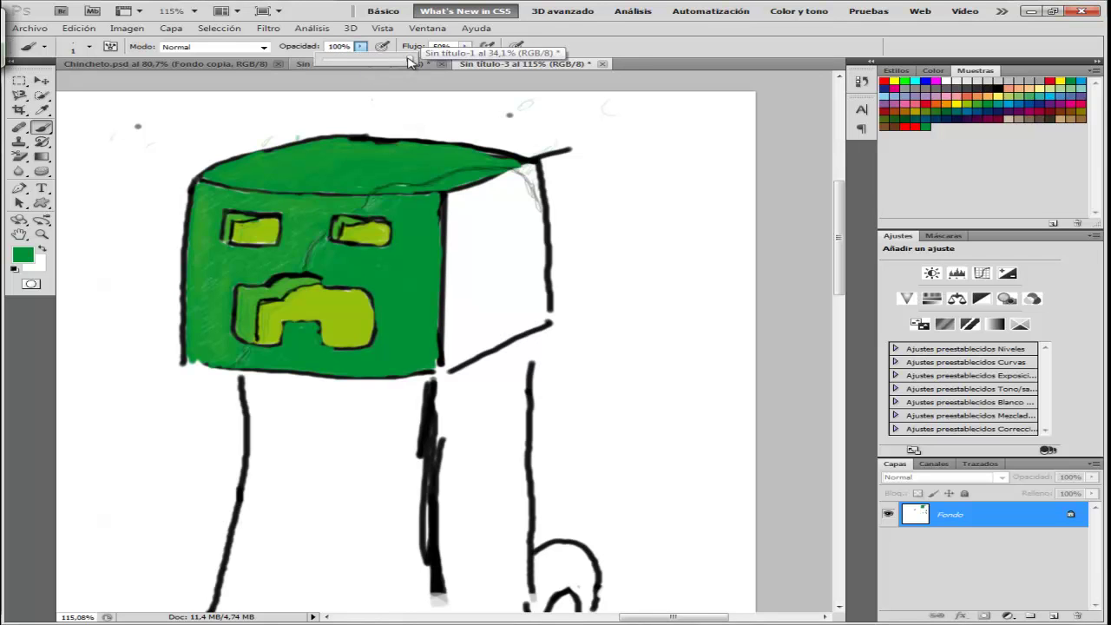
left_click(90, 46)
left_click_drag(30, 83, 32, 83)
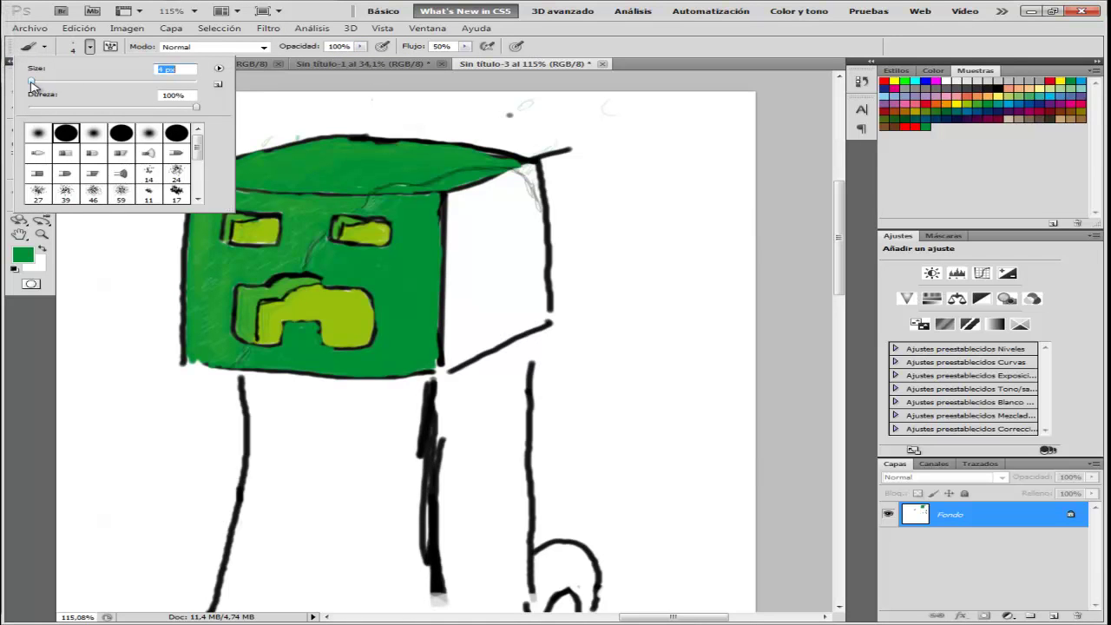
left_click(589, 146)
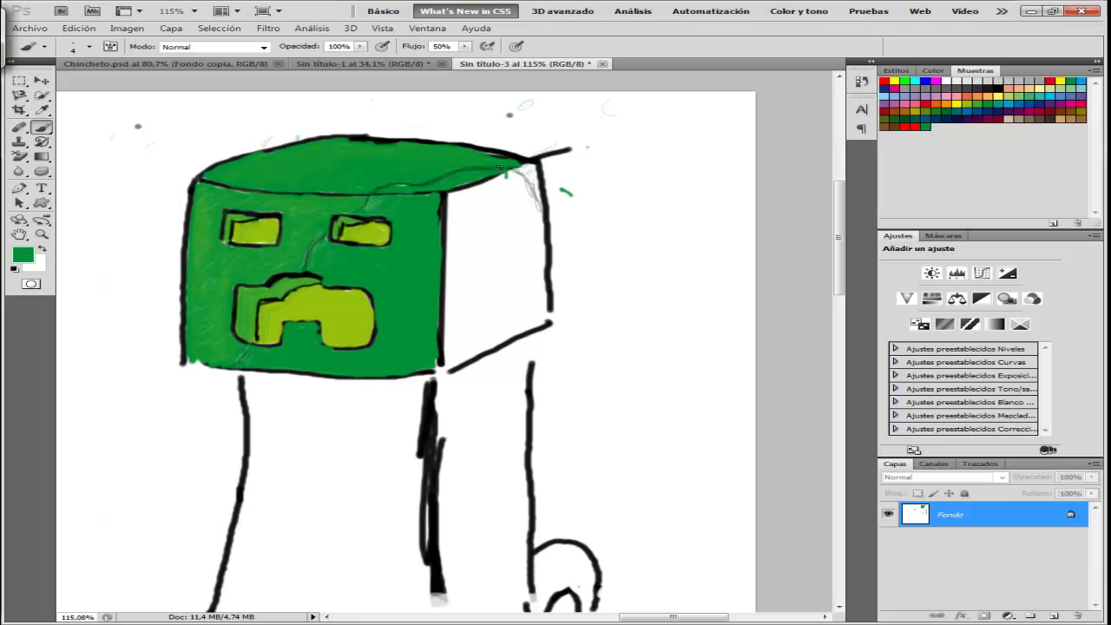
left_click_drag(531, 171, 537, 192)
left_click_drag(337, 87, 172, 94)
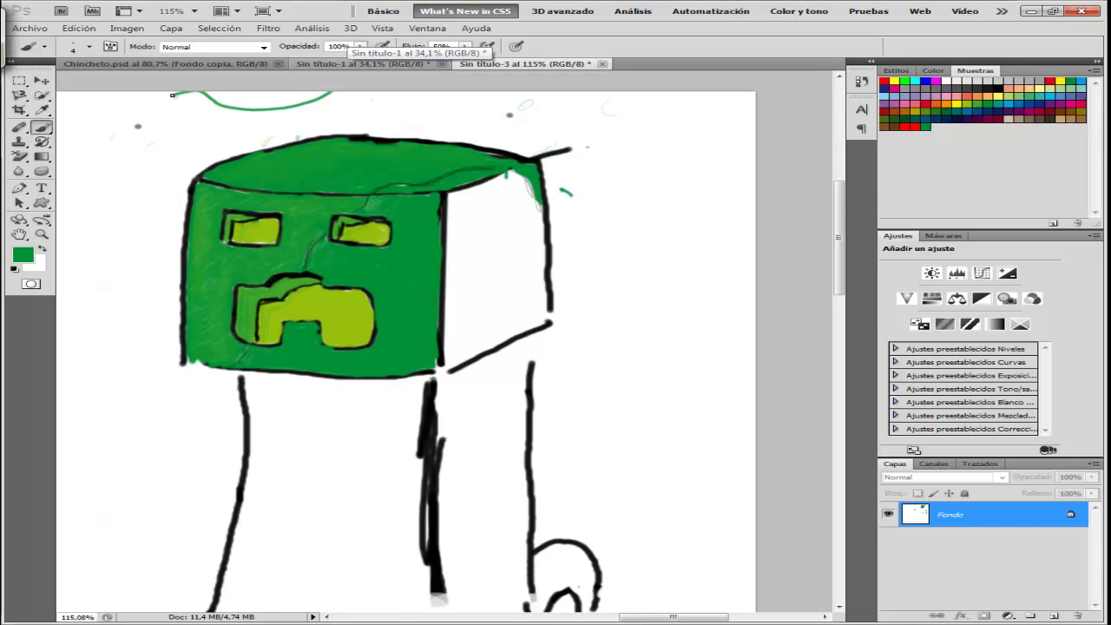
key("ctrl+z")
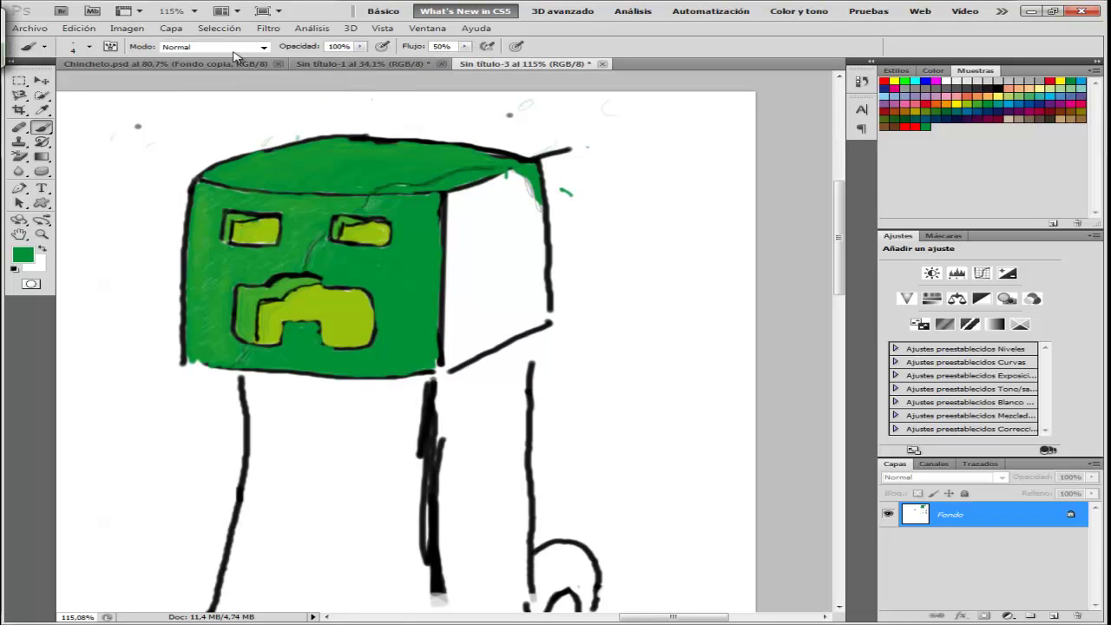
Step: Fill the whole side face of the head with the same dark green using a 10 px brush
left_click(88, 48)
left_click_drag(32, 81, 37, 81)
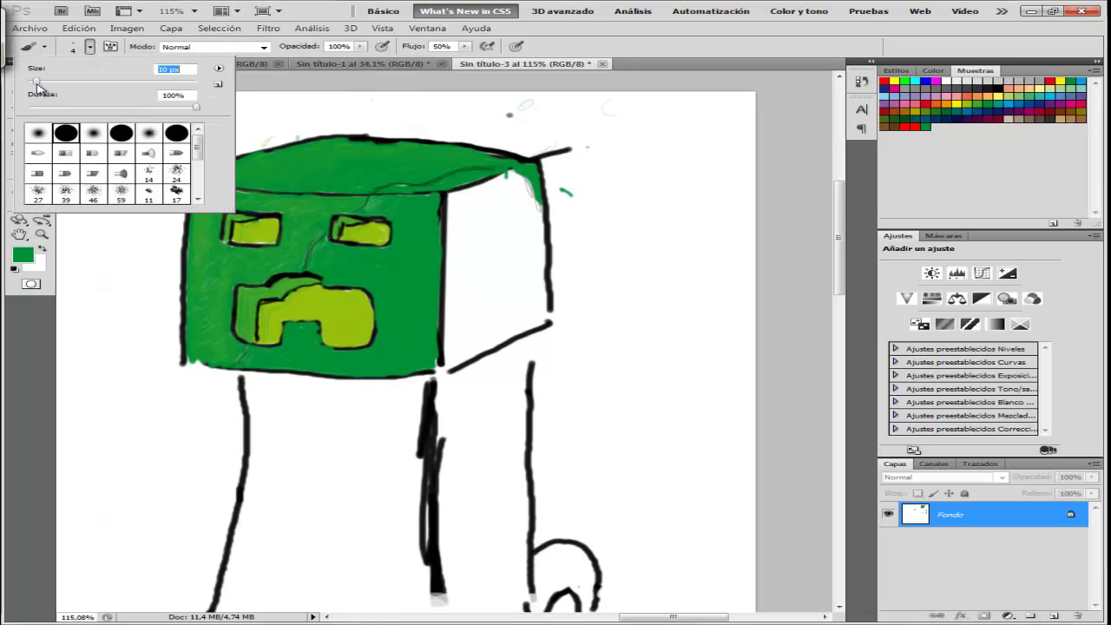
left_click(645, 244)
left_click(487, 240)
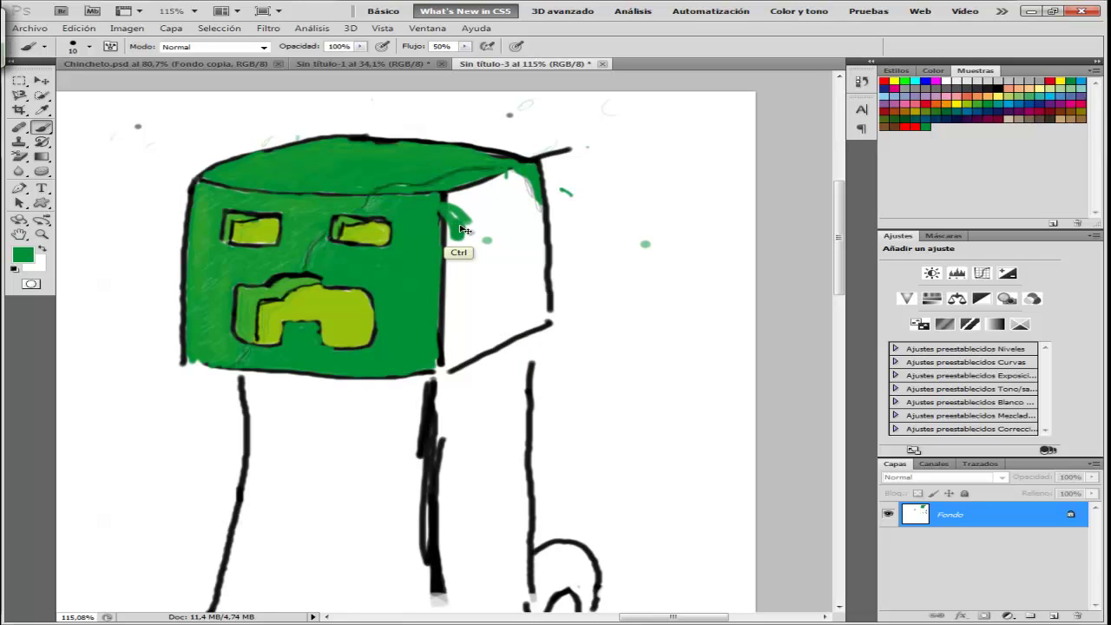
mouse_move(465, 215)
left_mouse_down()
mouse_move(489, 261)
mouse_move(495, 236)
mouse_move(500, 265)
mouse_move(503, 202)
mouse_move(524, 270)
mouse_move(527, 213)
mouse_move(537, 272)
mouse_move(529, 187)
mouse_move(503, 210)
mouse_move(496, 192)
mouse_move(507, 175)
mouse_move(526, 181)
mouse_move(451, 196)
mouse_move(487, 184)
mouse_move(453, 227)
mouse_move(452, 202)
mouse_move(465, 272)
mouse_move(486, 202)
mouse_move(462, 271)
mouse_move(450, 233)
mouse_move(468, 258)
mouse_move(489, 205)
mouse_move(466, 202)
mouse_move(470, 262)
mouse_move(451, 341)
mouse_move(448, 305)
mouse_move(449, 358)
mouse_move(501, 330)
mouse_move(452, 362)
mouse_move(524, 327)
mouse_move(497, 344)
mouse_move(531, 276)
mouse_move(545, 311)
mouse_move(521, 278)
mouse_move(499, 307)
mouse_move(483, 269)
mouse_move(462, 346)
mouse_move(492, 271)
mouse_move(513, 303)
mouse_move(505, 323)
mouse_move(522, 329)
mouse_move(463, 360)
left_mouse_up()
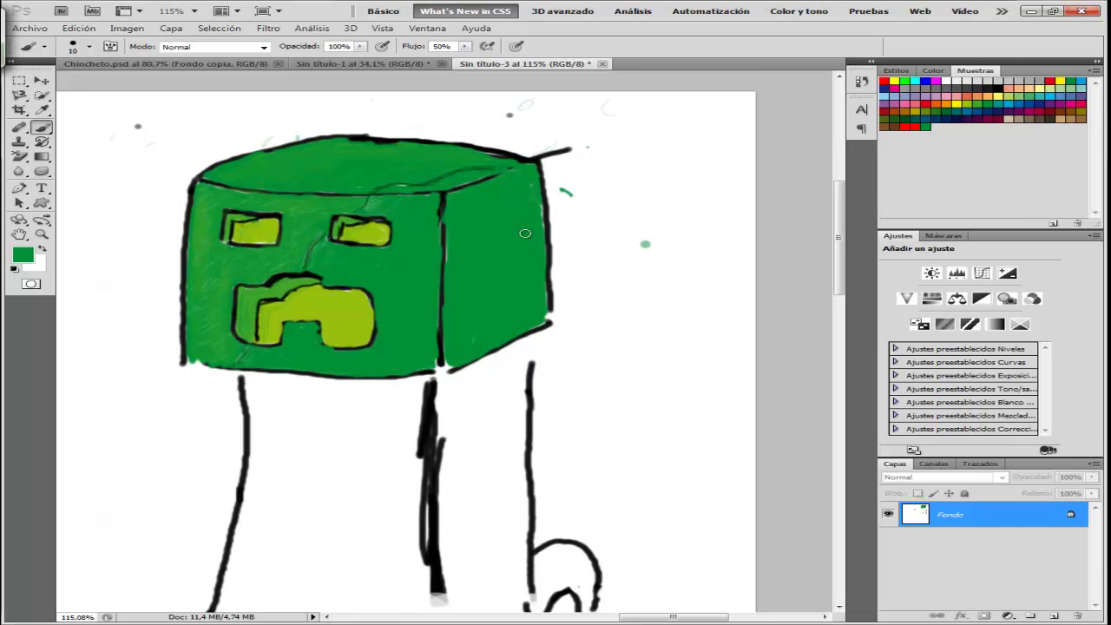
left_click(574, 277)
right_click(383, 168)
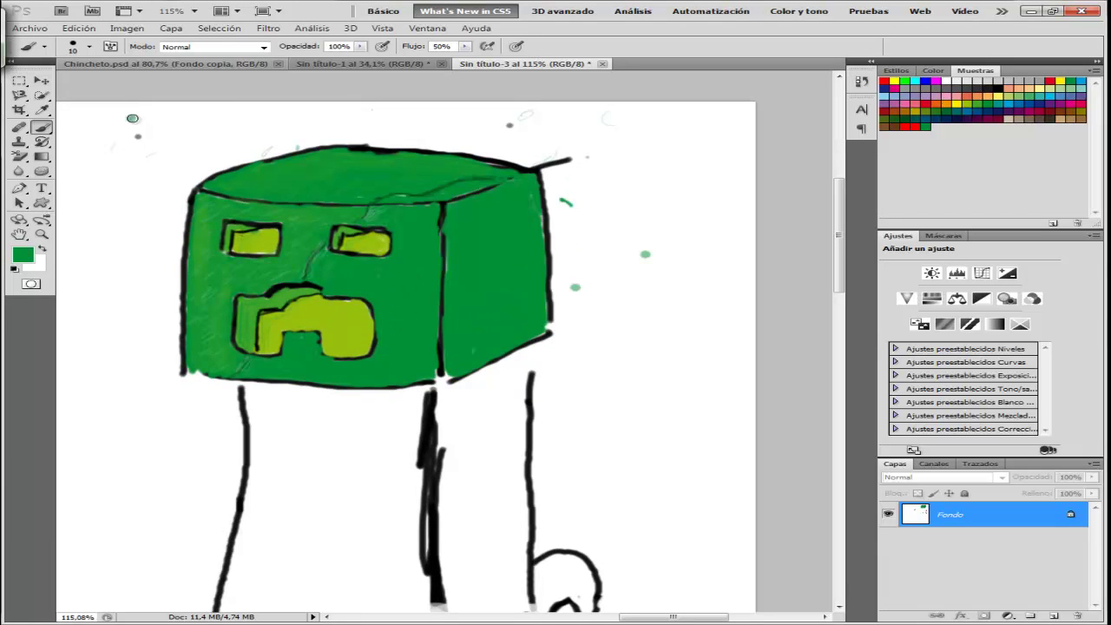
Step: Set the brush to 3 px and pick the swatch Amarillo más oscuro as the painting colour
left_click(88, 46)
left_click_drag(36, 80, 31, 82)
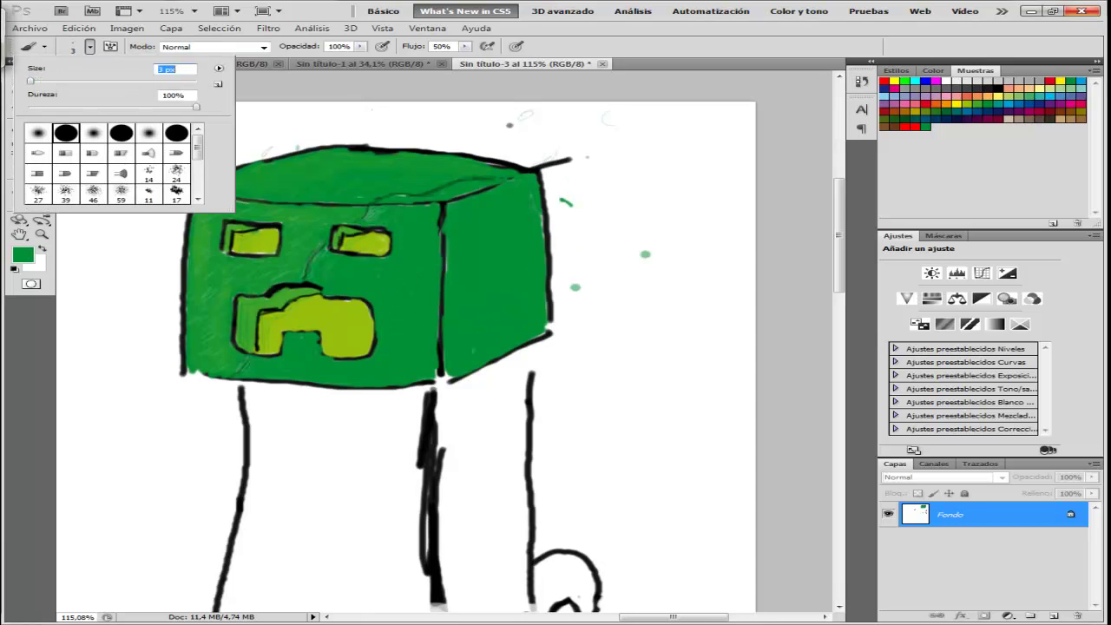
left_click(970, 99)
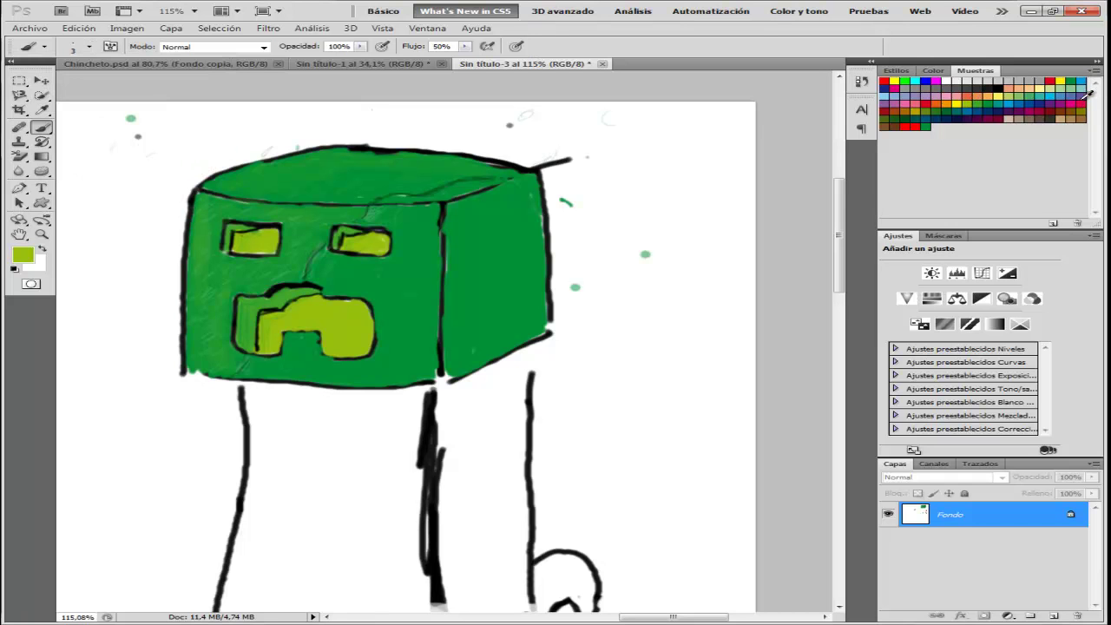
left_click(1083, 110)
left_click(1088, 127)
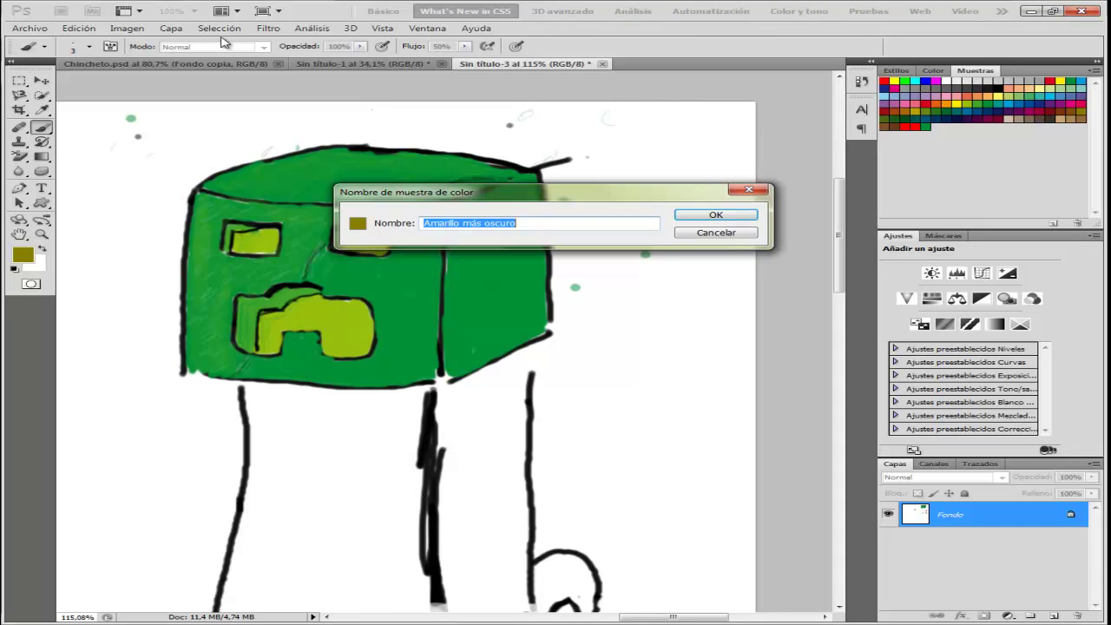
key("Escape")
Step: Set the brush to 5 px and 8% opacity and try dark yellow strokes on the blank canvas beside the head
left_click(360, 46)
left_click_drag(322, 61, 282, 70)
left_click(295, 87)
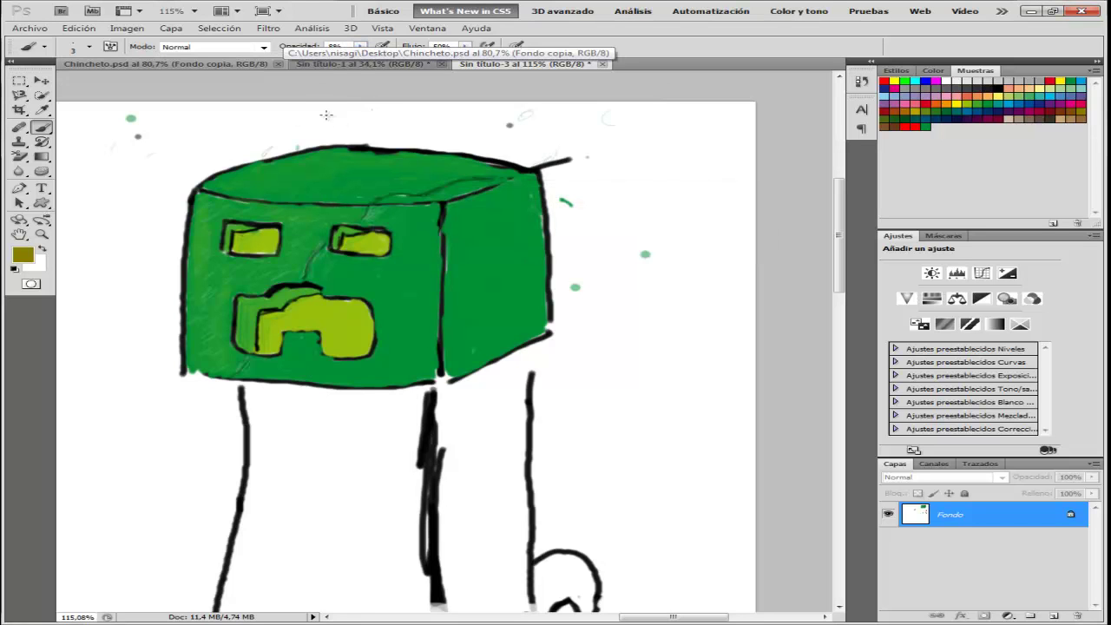
left_click(89, 46)
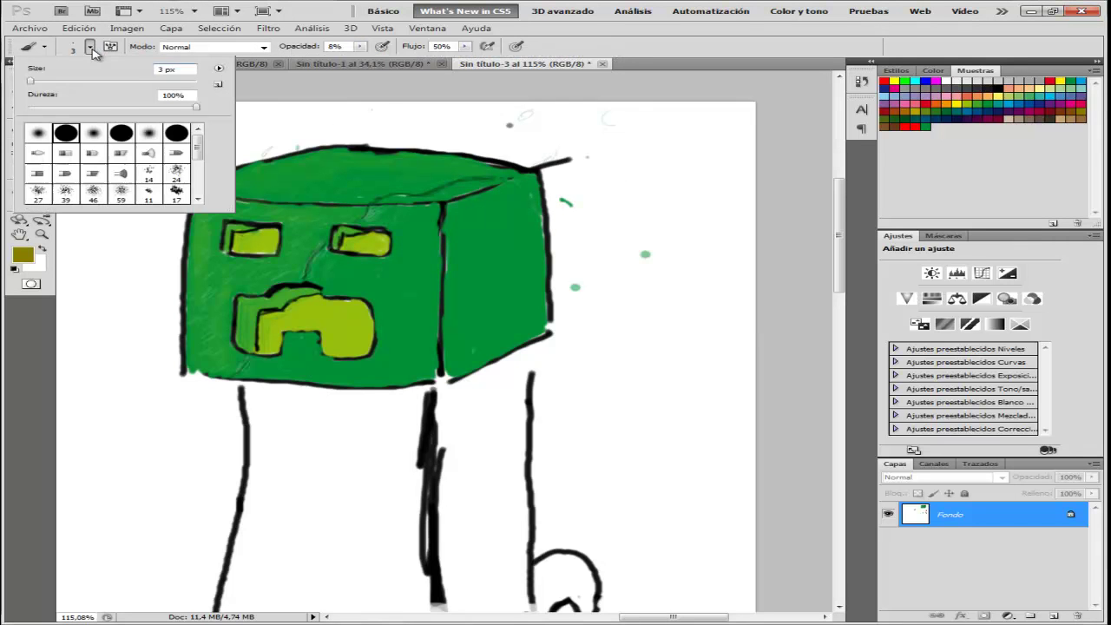
left_click_drag(36, 84, 32, 82)
left_click(379, 106)
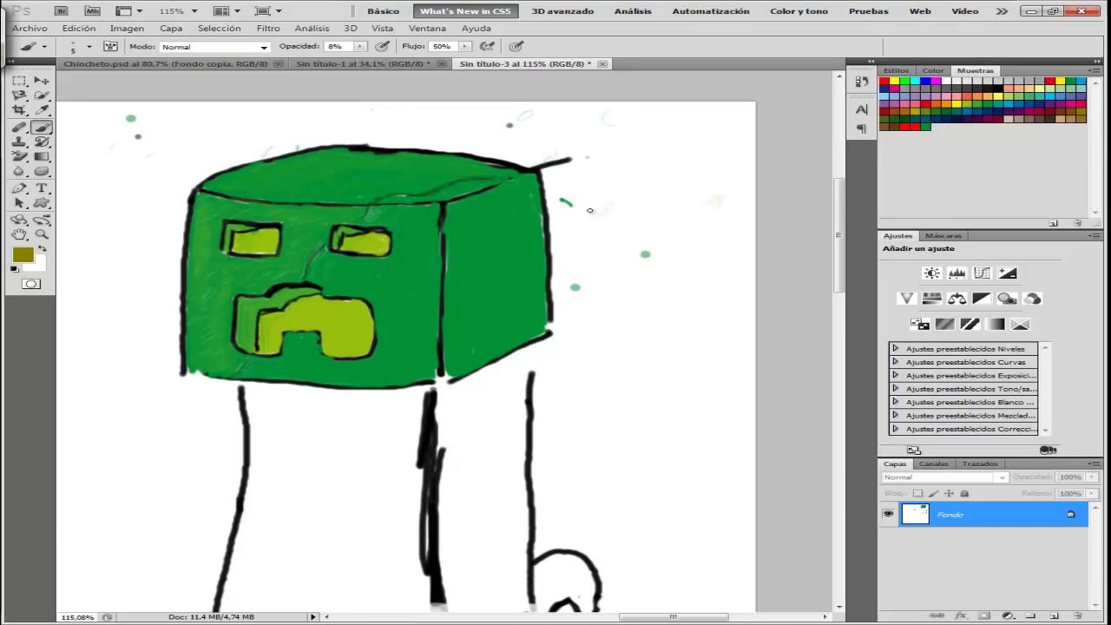
left_click_drag(587, 174, 607, 186)
Step: Raise the opacity to 14%, test it beside the head and shade the side face along its front edge in dark yellow
left_click(360, 46)
left_click_drag(352, 63, 370, 63)
left_click_drag(744, 349, 738, 333)
left_click_drag(660, 275, 634, 235)
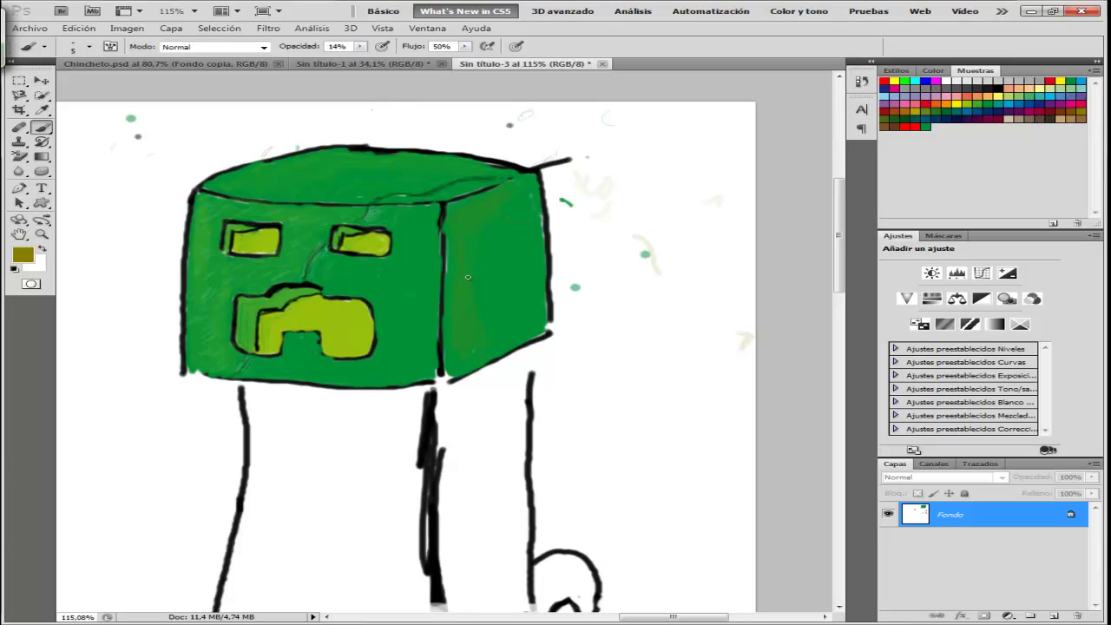
Step: Strengthen the dark yellow shading at 26% opacity on both faces along the head's front vertical edge
scroll(471, 217, "up", 2)
left_click(361, 46)
left_click_drag(363, 63, 373, 63)
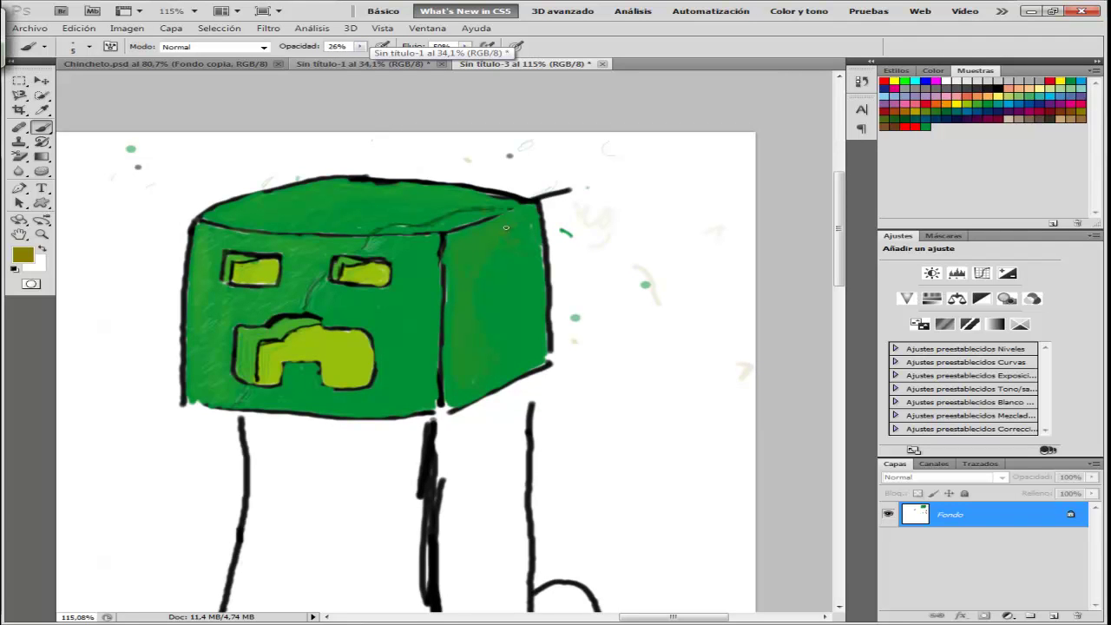
left_click_drag(444, 265, 444, 315)
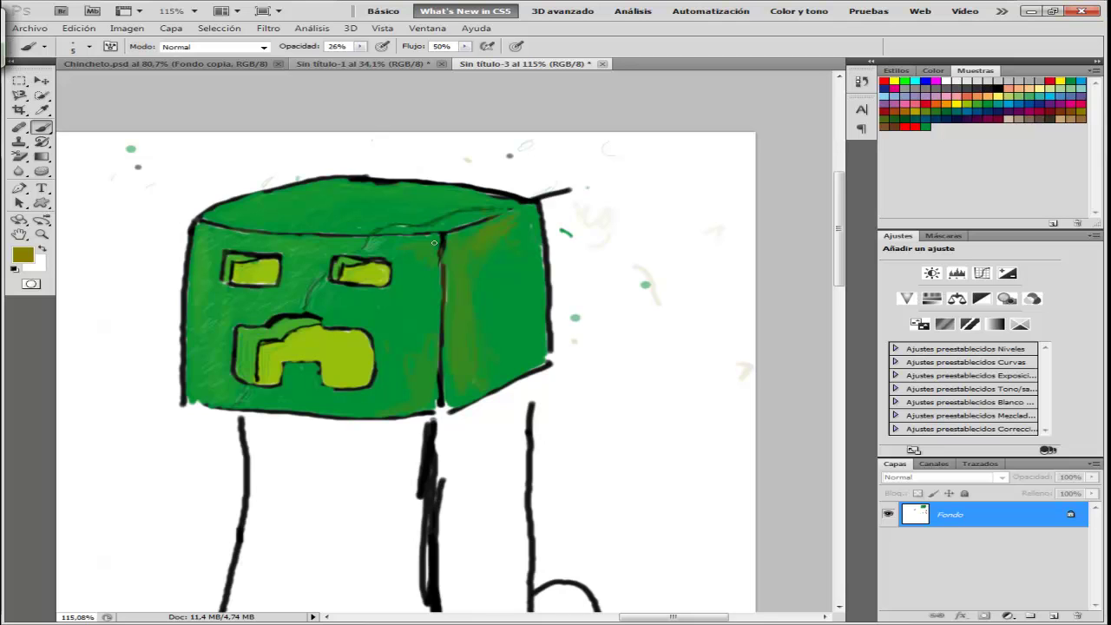
Step: Draw a short black stroke outward from the front face's lower outer corner with a thicker brush, ending at 100% opacity
scroll(382, 178, "left", 3)
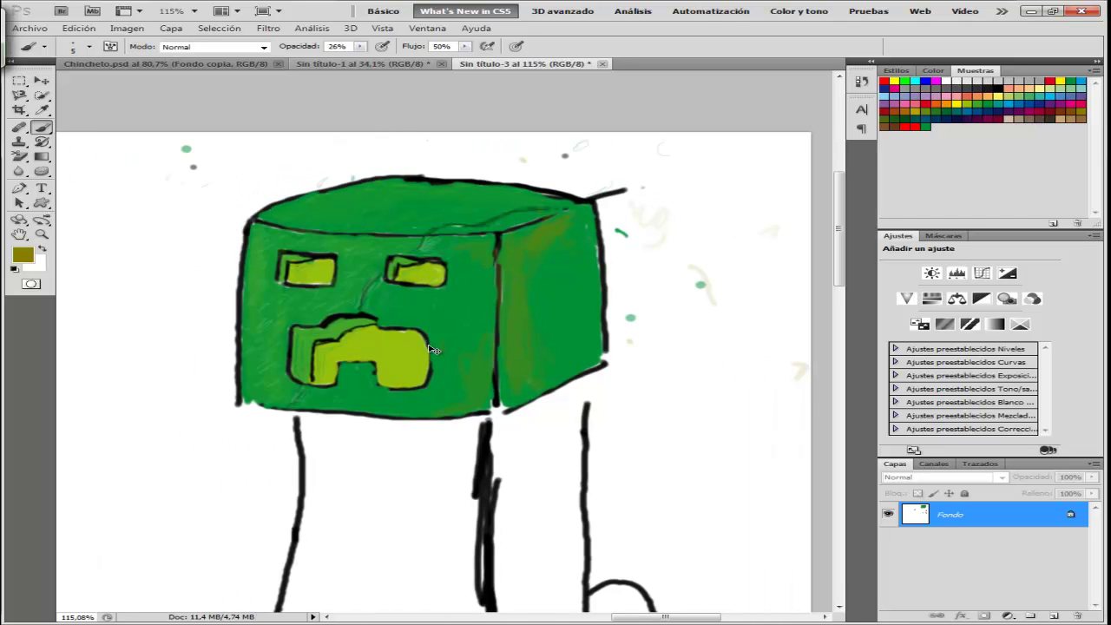
left_click(88, 46)
left_click_drag(32, 84, 35, 81)
left_click(998, 84)
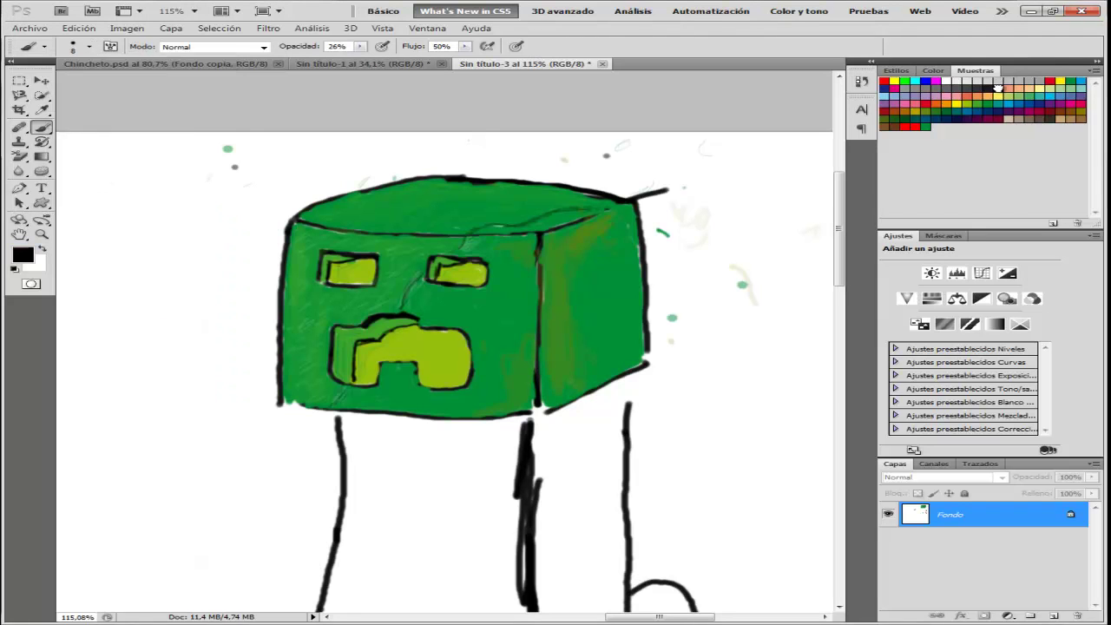
left_click_drag(269, 403, 238, 380)
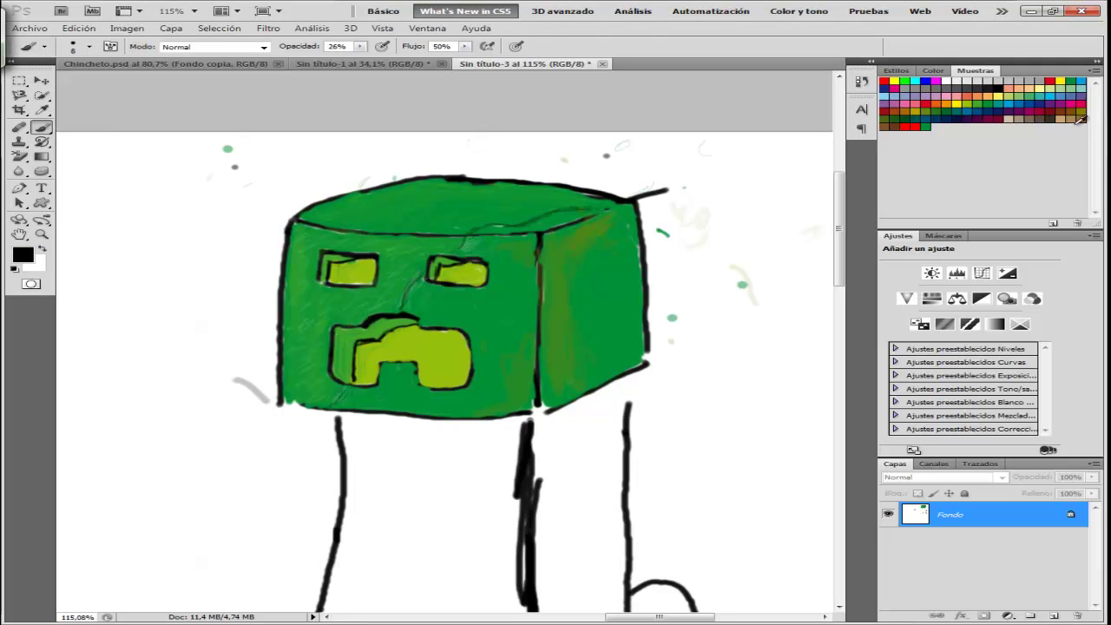
left_click(360, 46)
left_click_drag(363, 59, 479, 72)
left_click(134, 278)
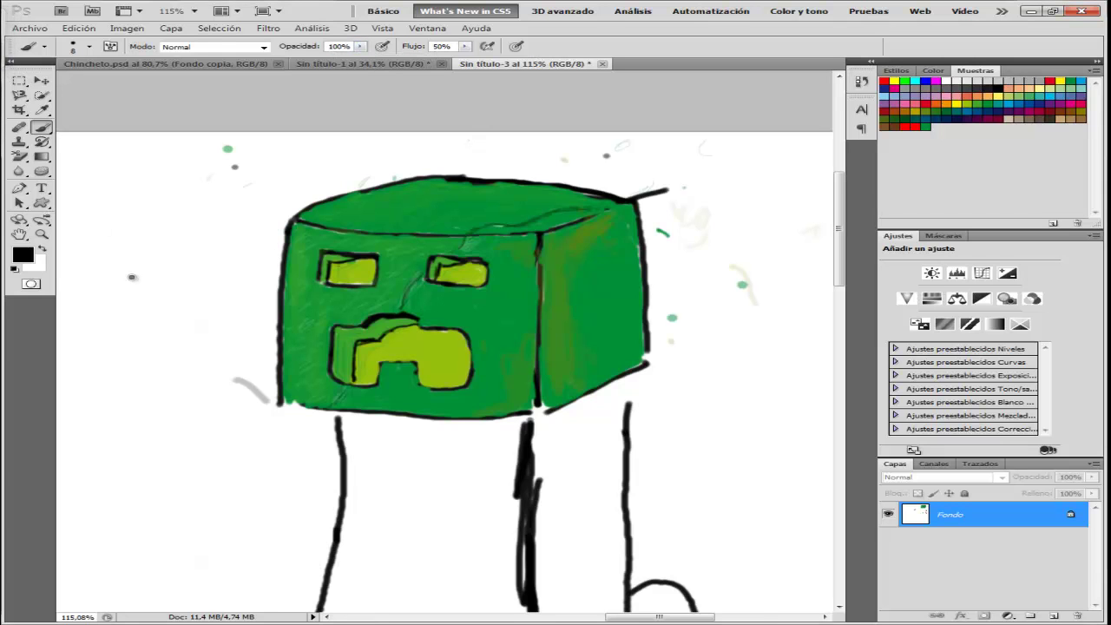
left_click_drag(283, 407, 250, 387)
Step: Scribble a black feather-like shape on the blank canvas beside the head and write the artist's signature vertically next to it
mouse_move(102, 313)
left_mouse_down()
mouse_move(144, 331)
mouse_move(144, 275)
mouse_move(95, 247)
mouse_move(182, 392)
mouse_move(184, 441)
mouse_move(185, 191)
left_mouse_up()
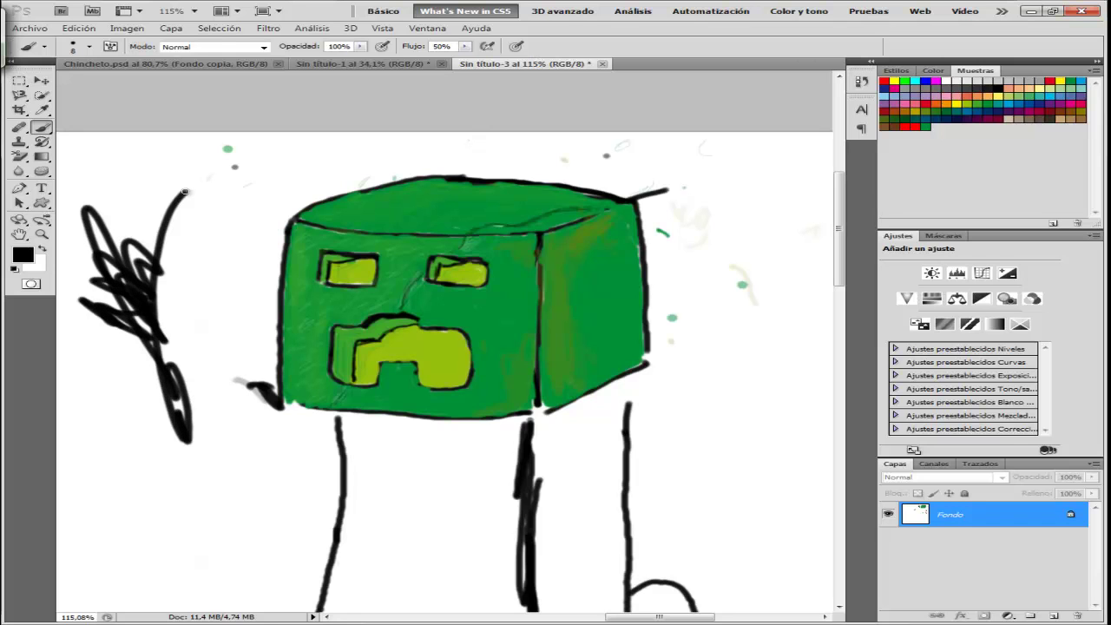
left_click_drag(374, 330, 346, 322)
mouse_move(189, 335)
left_mouse_down()
mouse_move(172, 308)
mouse_move(198, 277)
mouse_move(184, 255)
mouse_move(198, 225)
left_mouse_up()
left_click_drag(205, 204, 190, 209)
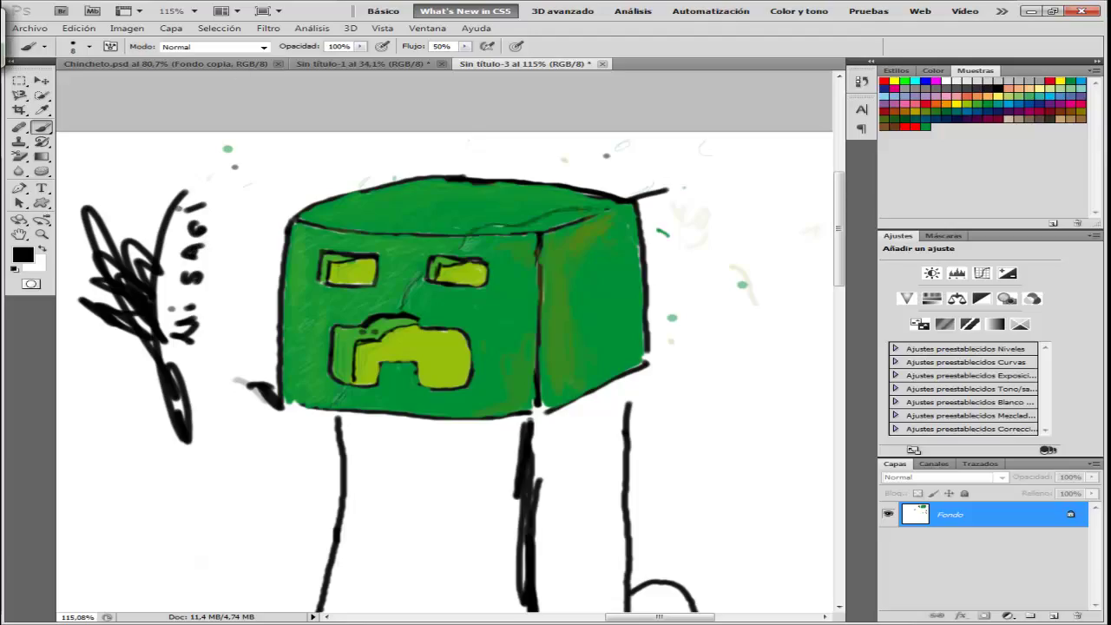